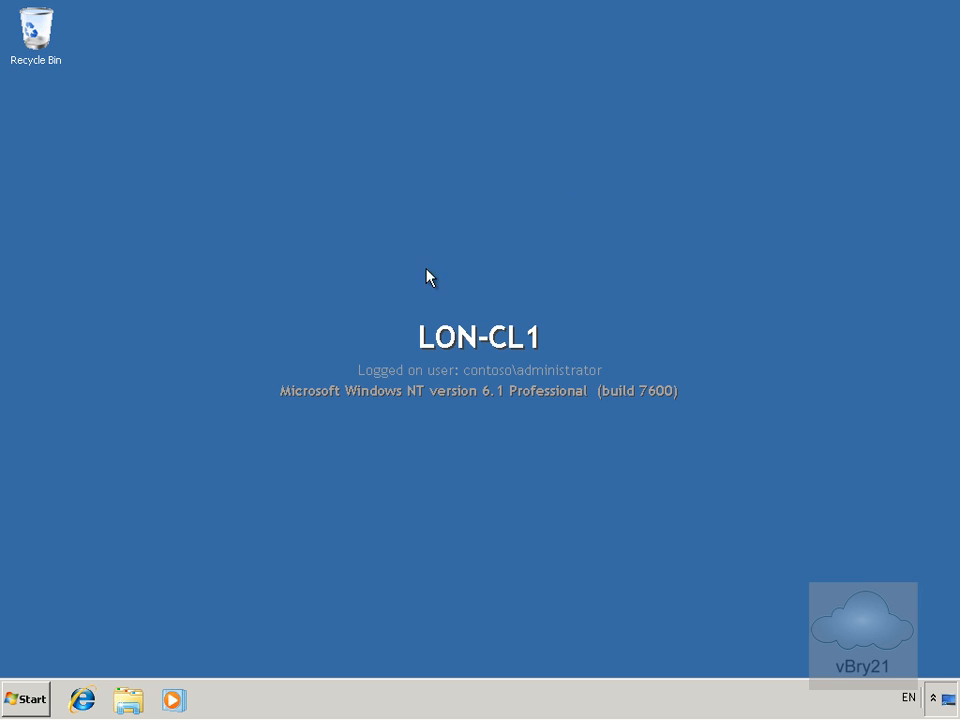
Step: Open Performance Monitor and display its live performance graph under Monitoring Tools
left_click(30, 698)
left_click(75, 658)
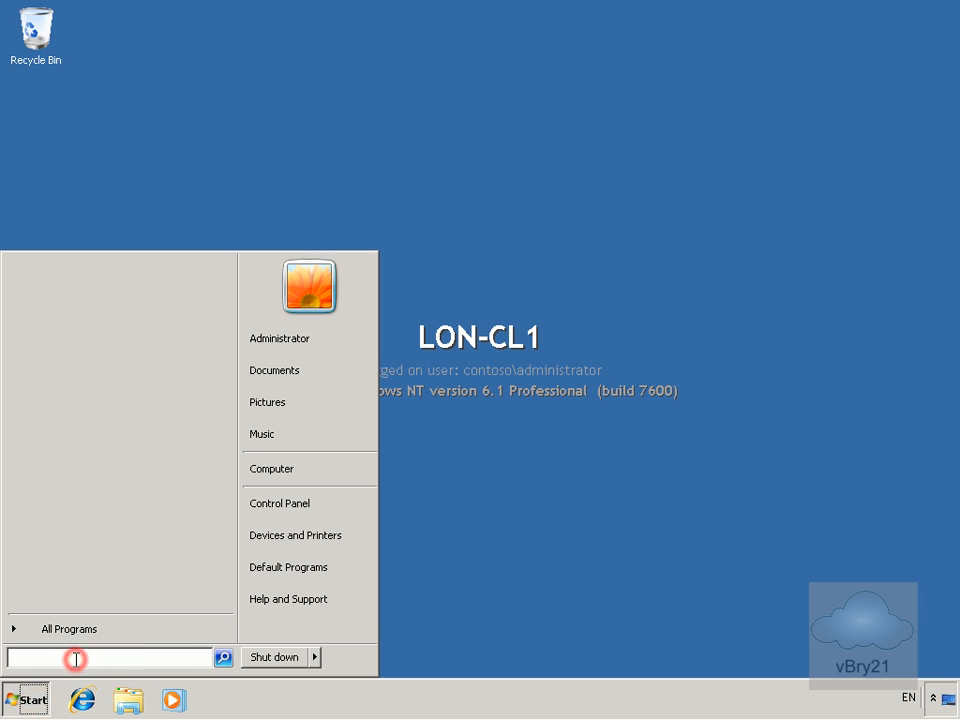
type("per")
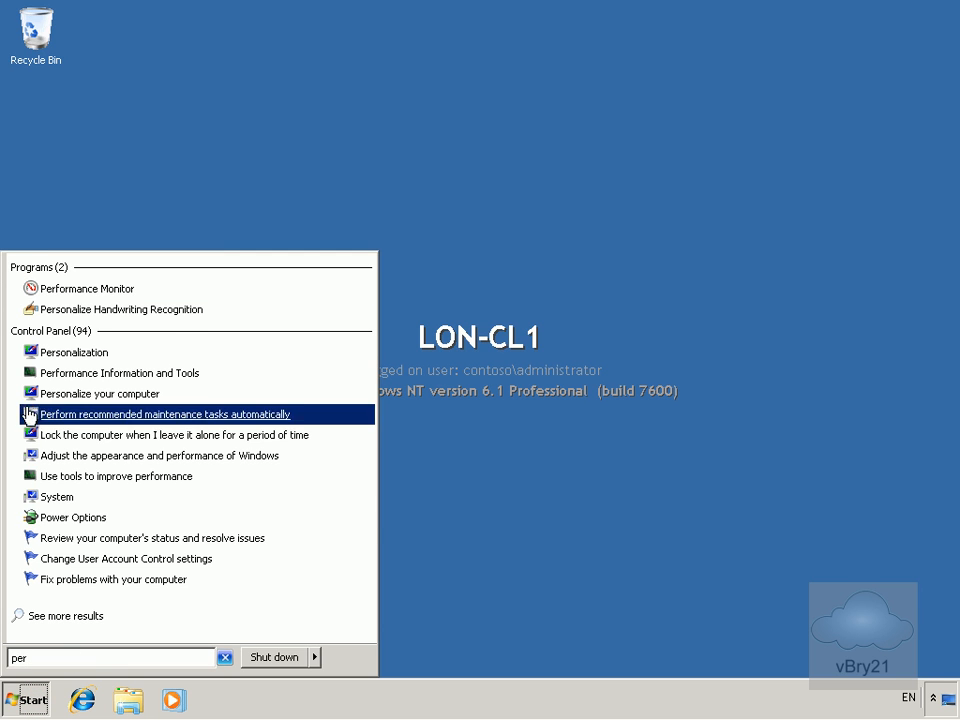
left_click(75, 290)
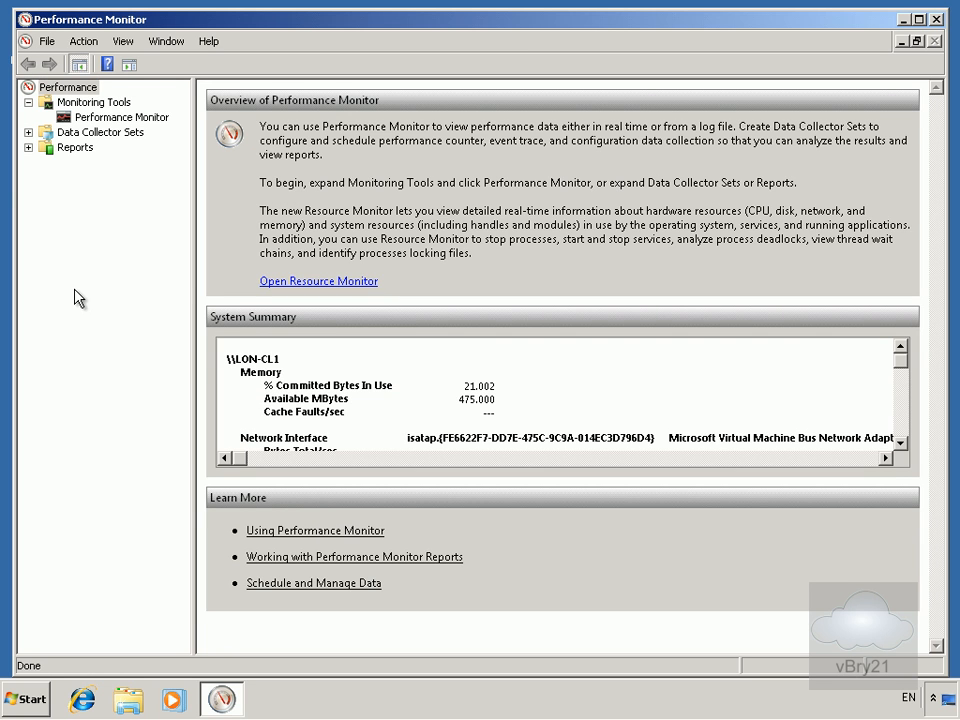
left_click(82, 117)
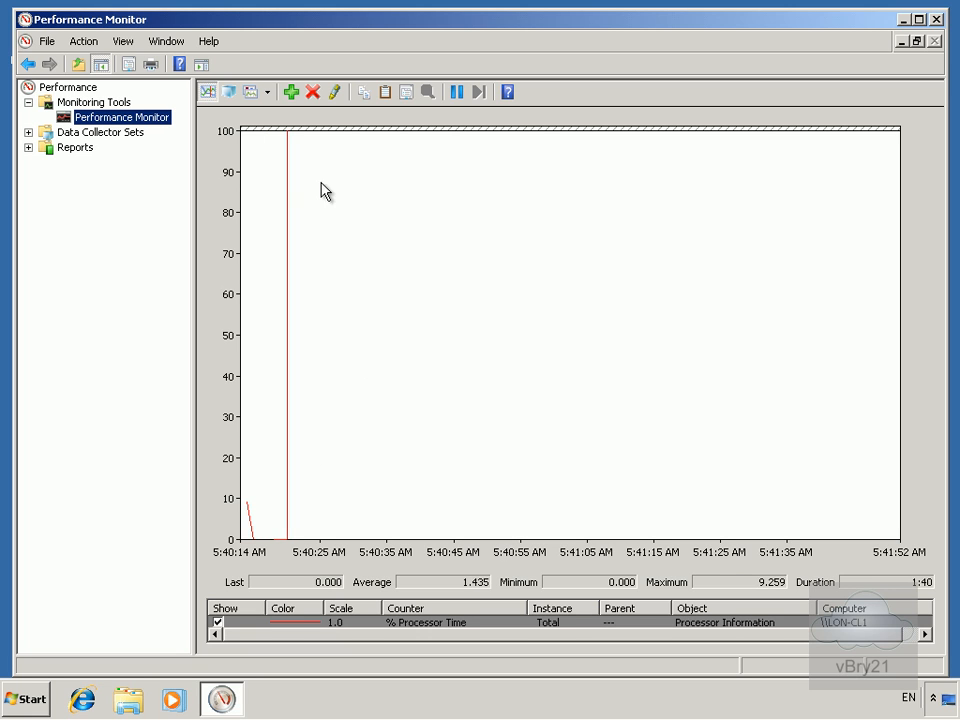
Step: Add the PhysicalDisk % Idle Time counter for instance 0 C: on the local computer to the graph
left_click(291, 92)
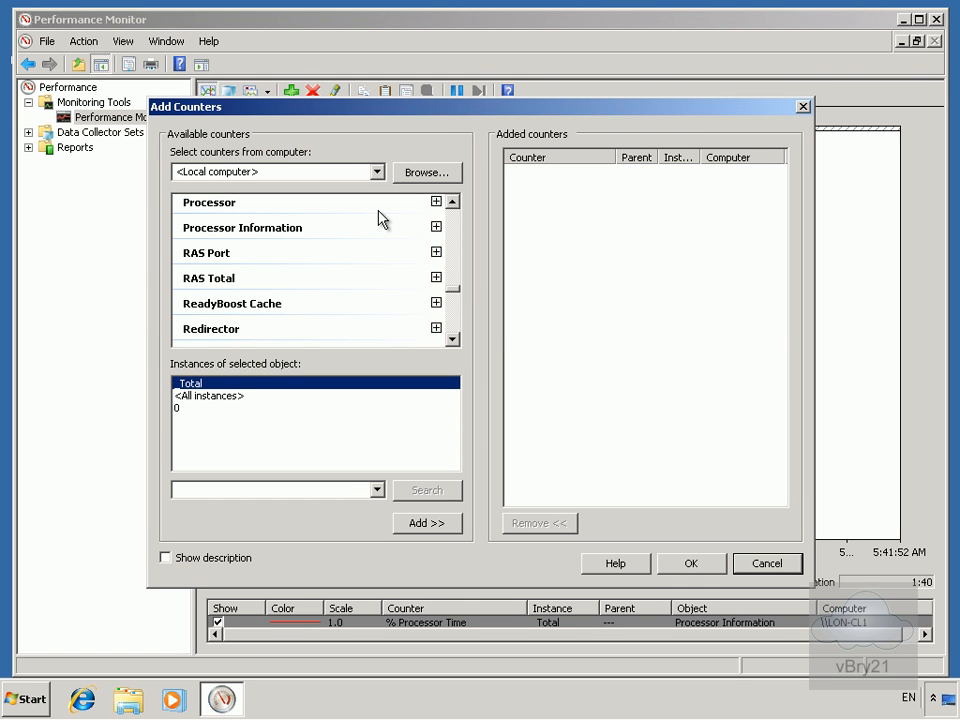
left_click(452, 201)
left_click(452, 204)
left_click(452, 204)
left_click(452, 204)
left_click(452, 204)
left_click(452, 204)
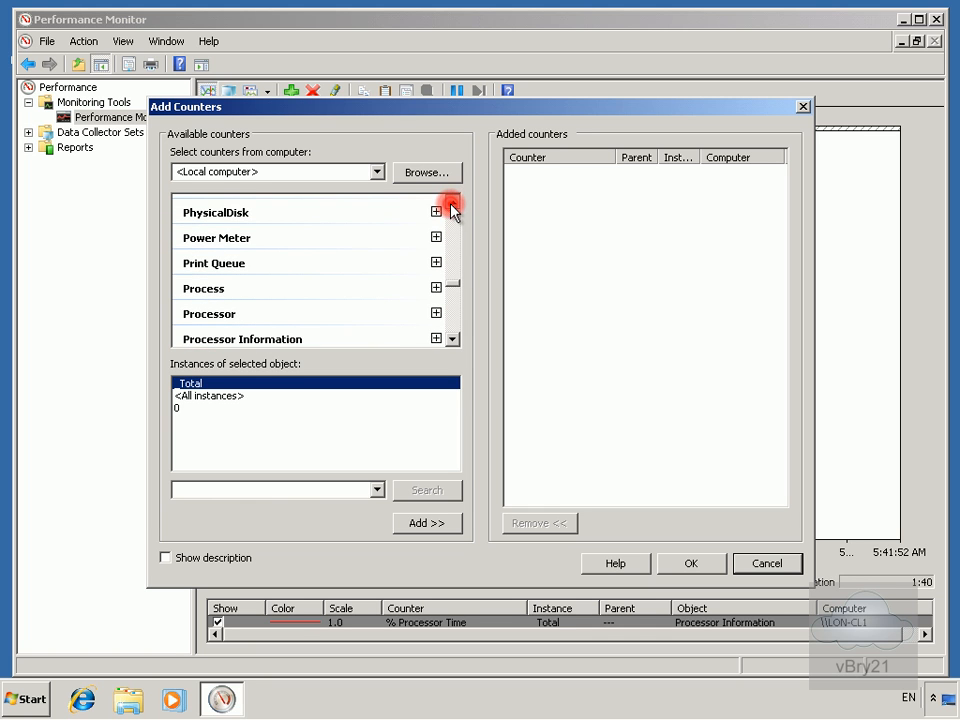
left_click(436, 212)
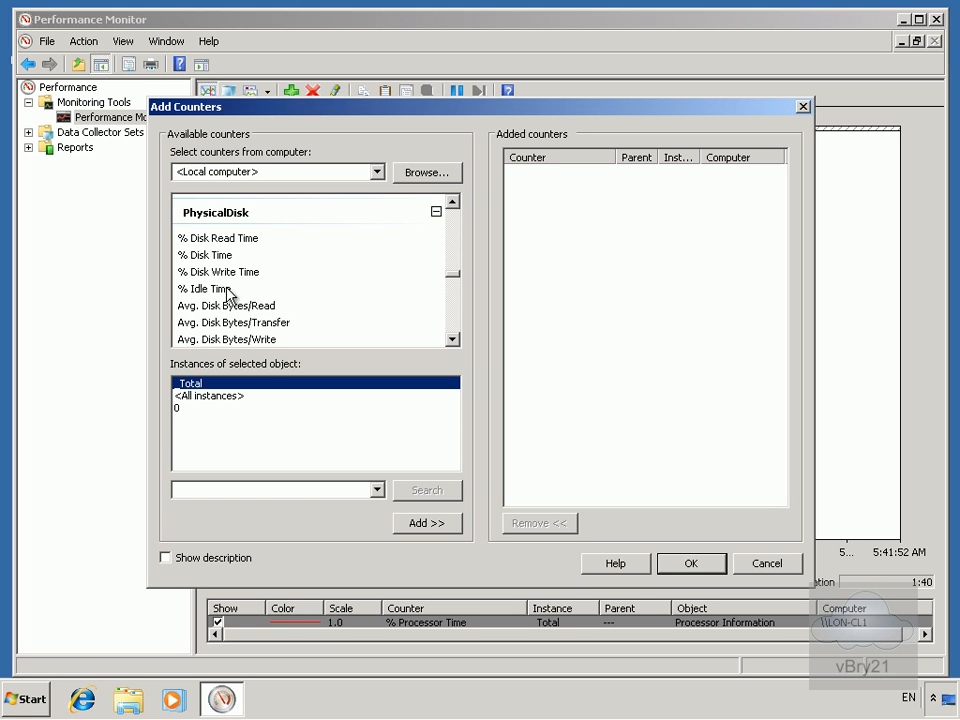
left_click(229, 290)
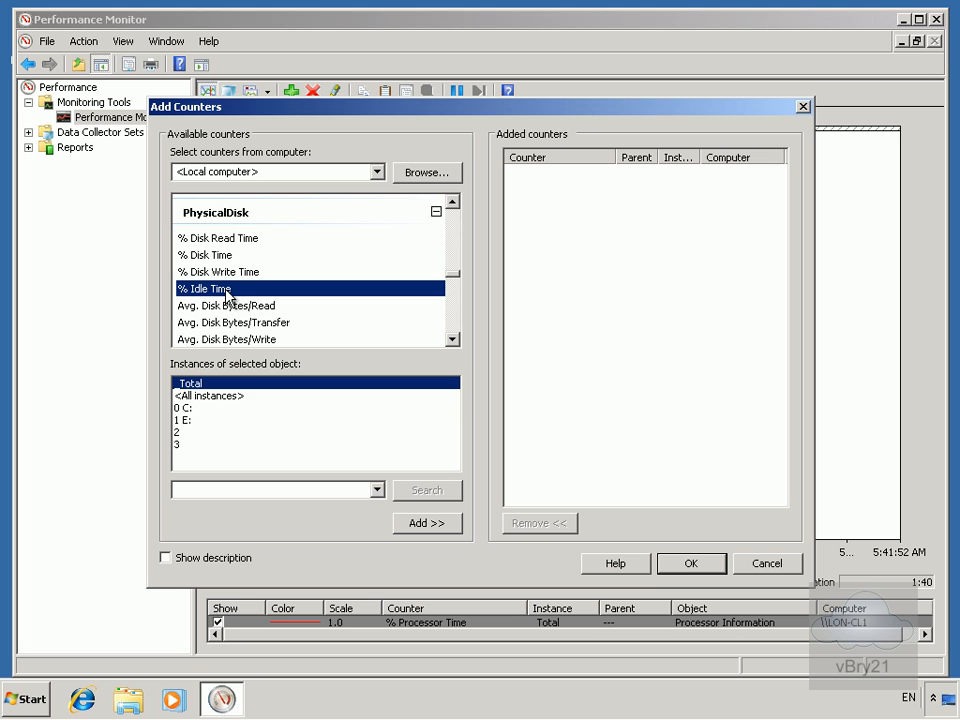
left_click(184, 409)
left_click(414, 530)
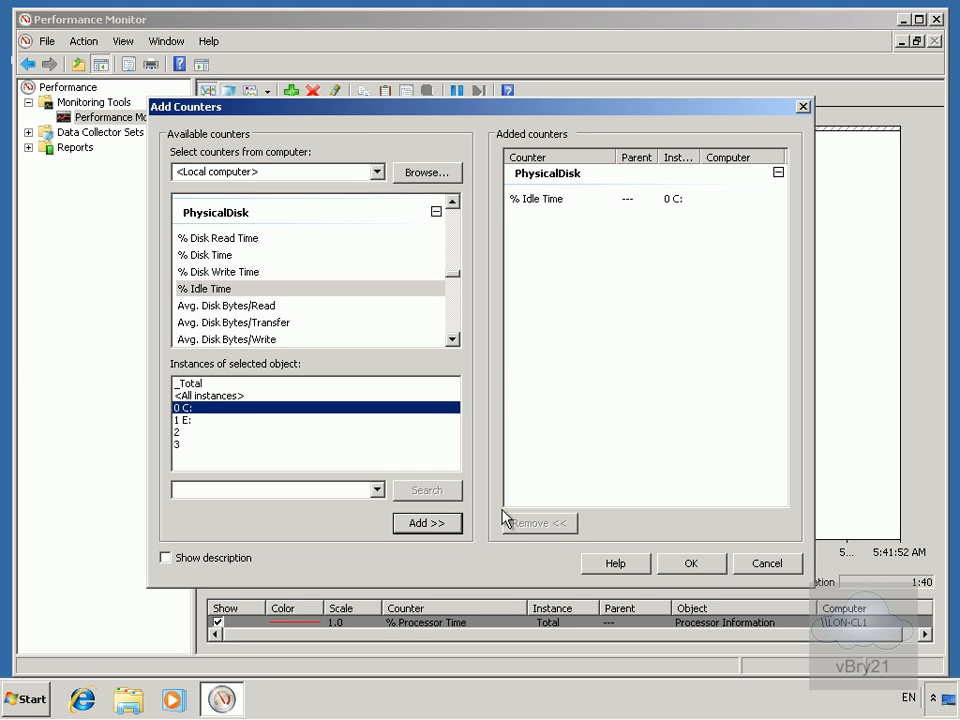
left_click(570, 200)
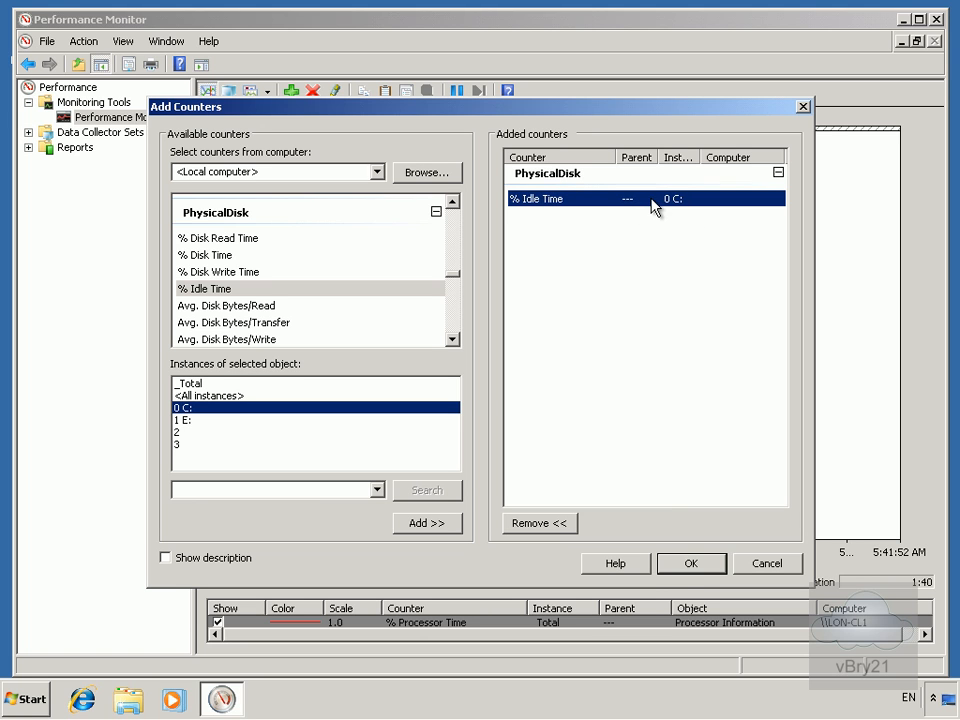
left_click(680, 566)
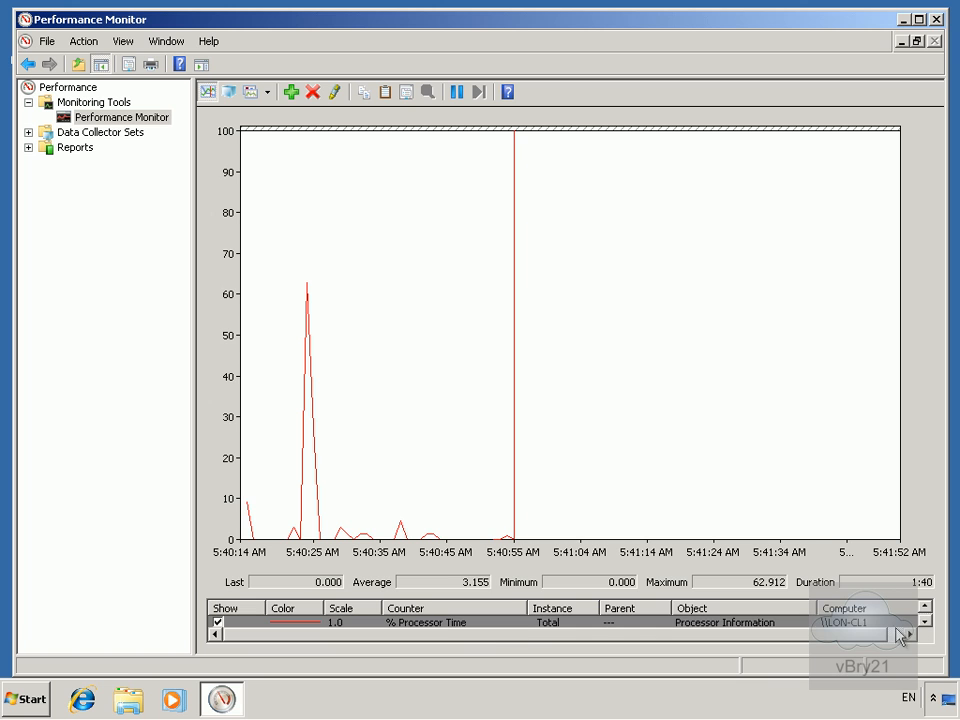
Step: Change the graph line color of the % Idle Time counter to dark green
left_click(925, 620)
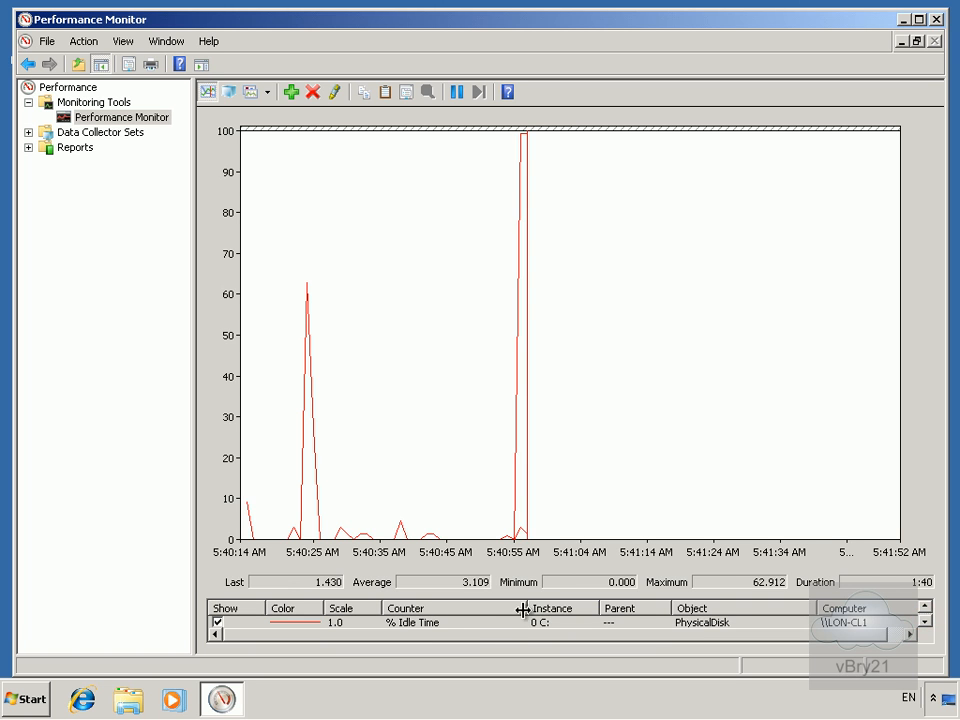
right_click(471, 622)
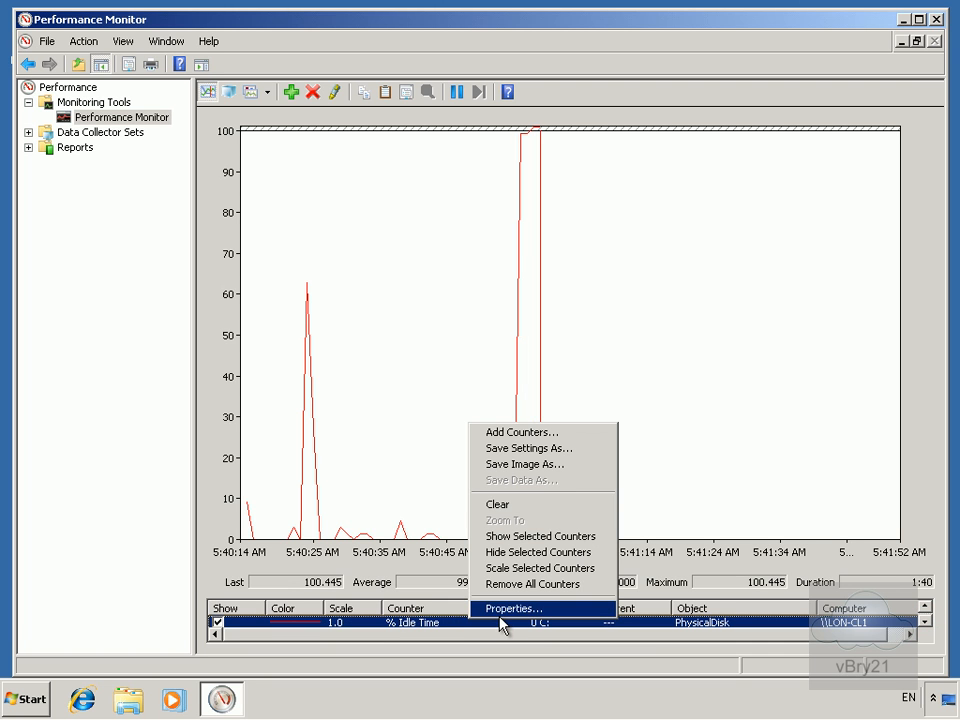
left_click(502, 611)
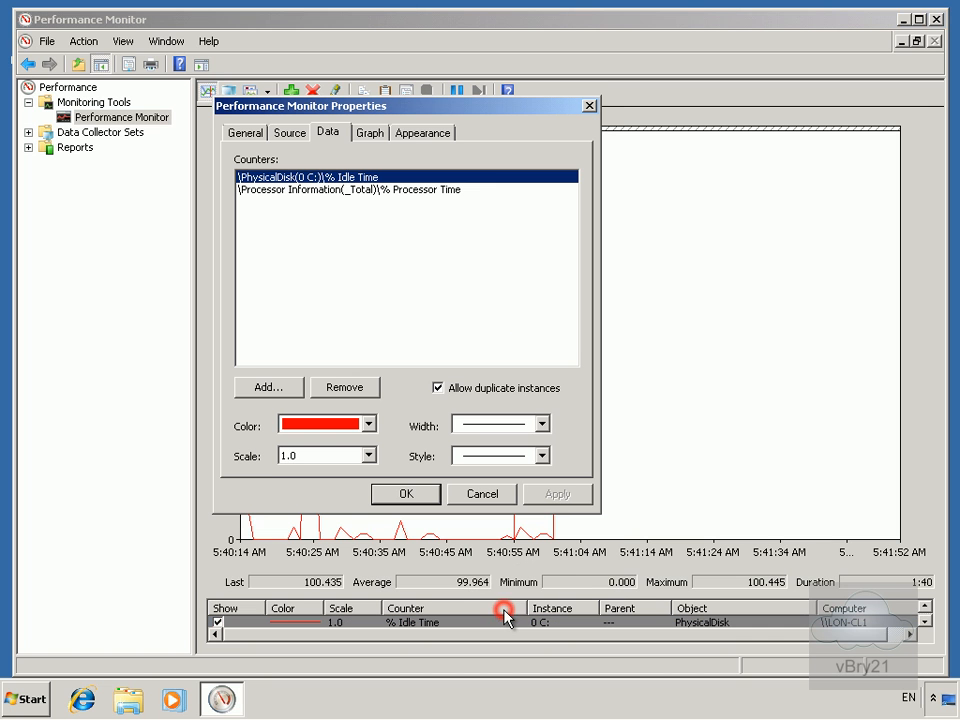
left_click(369, 426)
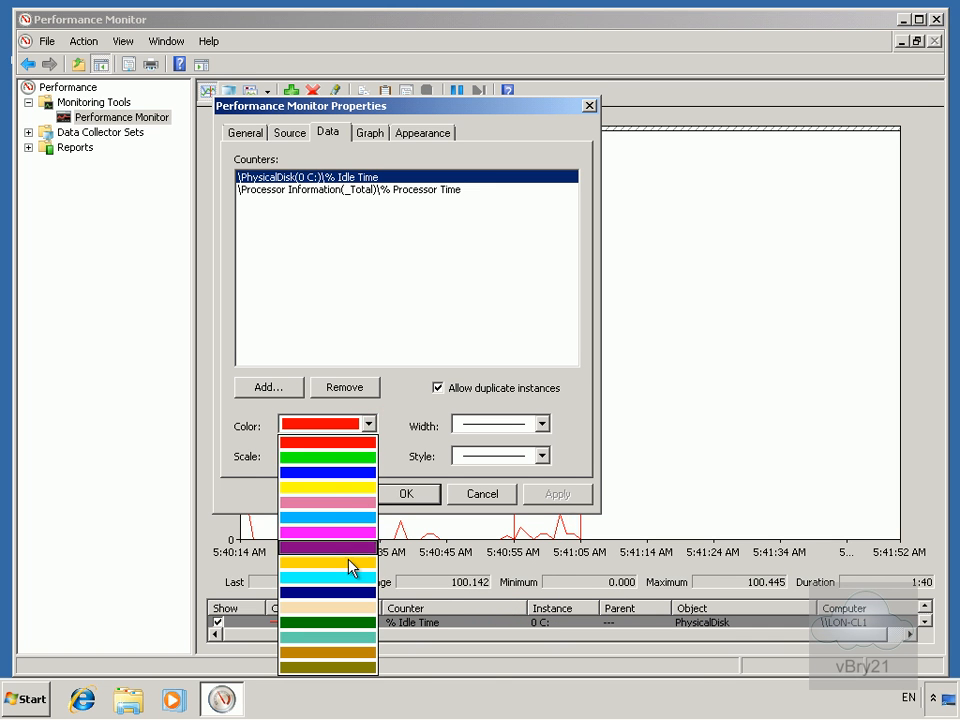
left_click(346, 625)
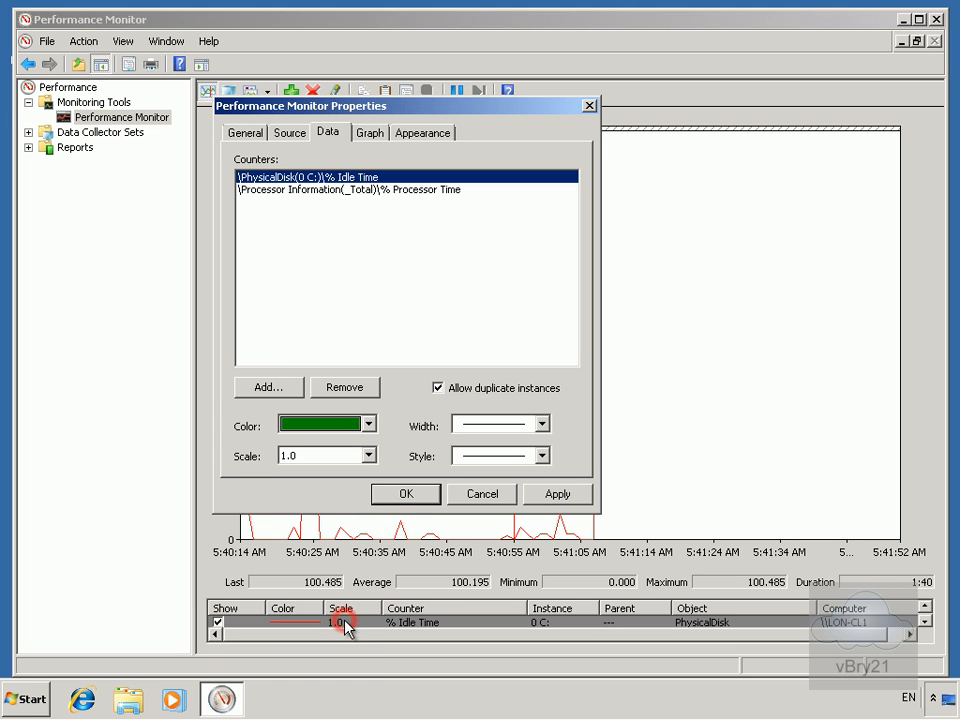
left_click(396, 496)
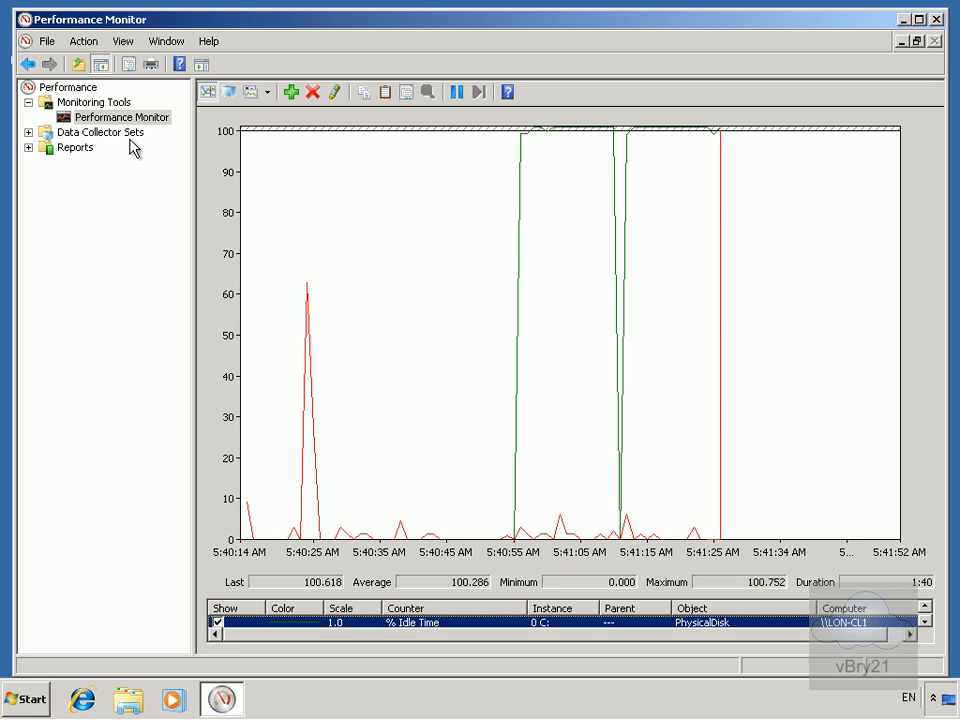
Step: Examine the data collector set categories: User Defined, System, Event Trace Sessions and Startup Event Trace Sessions
left_click(100, 132)
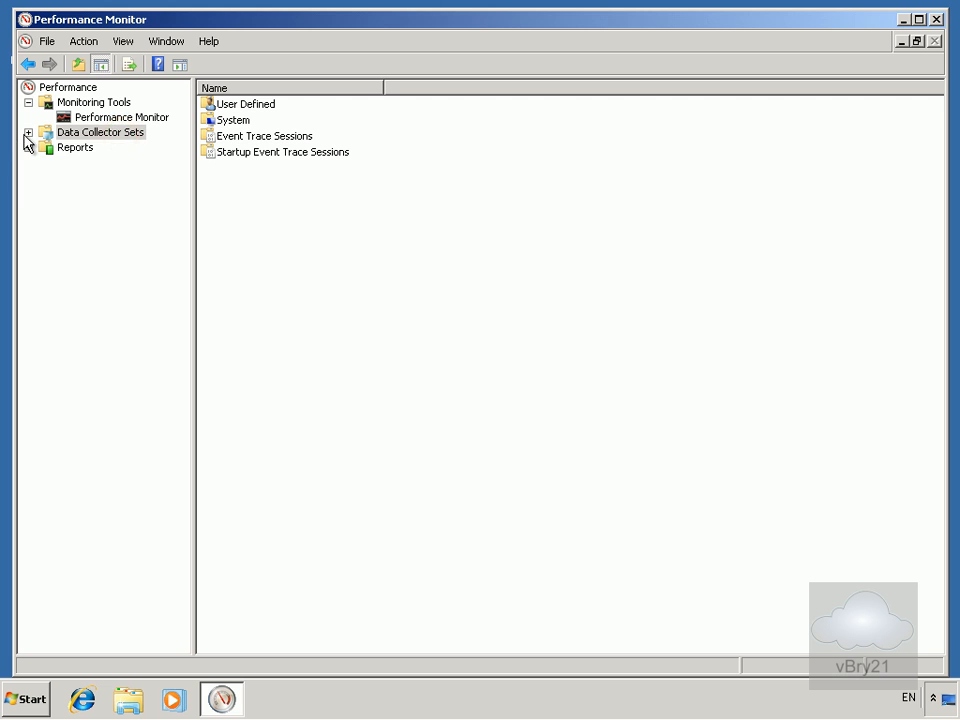
left_click(28, 133)
left_click(45, 147)
left_click(84, 148)
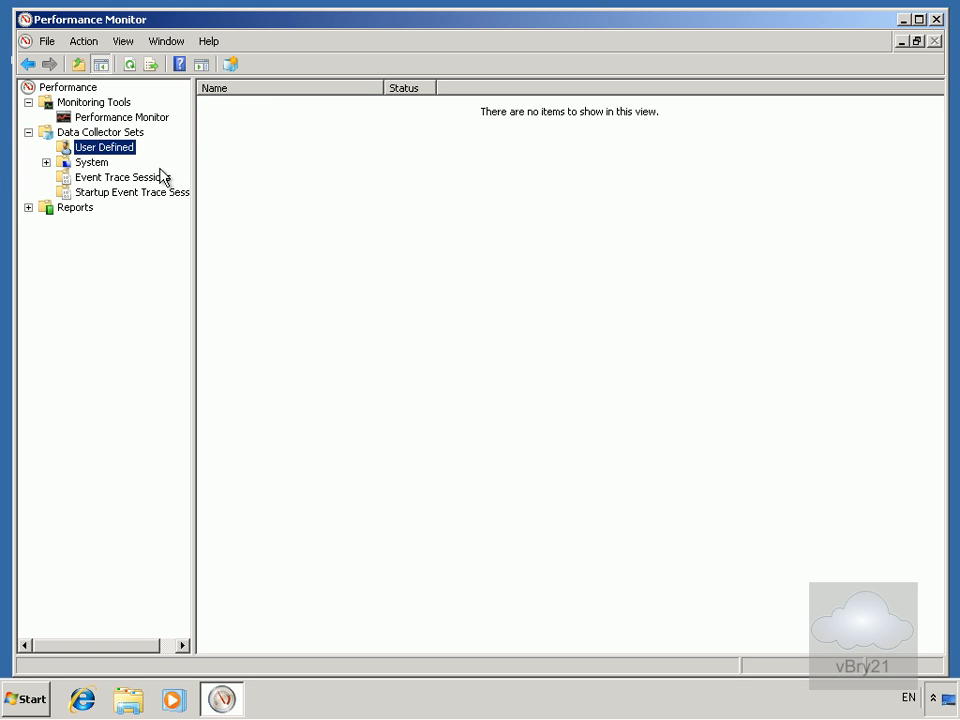
left_click(93, 164)
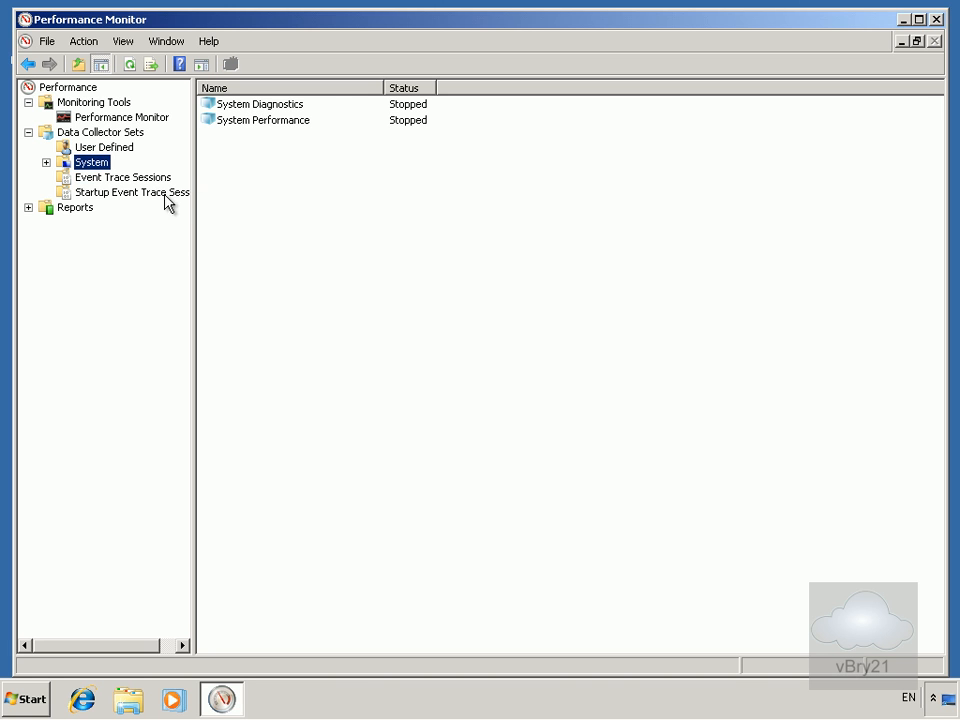
left_click(151, 179)
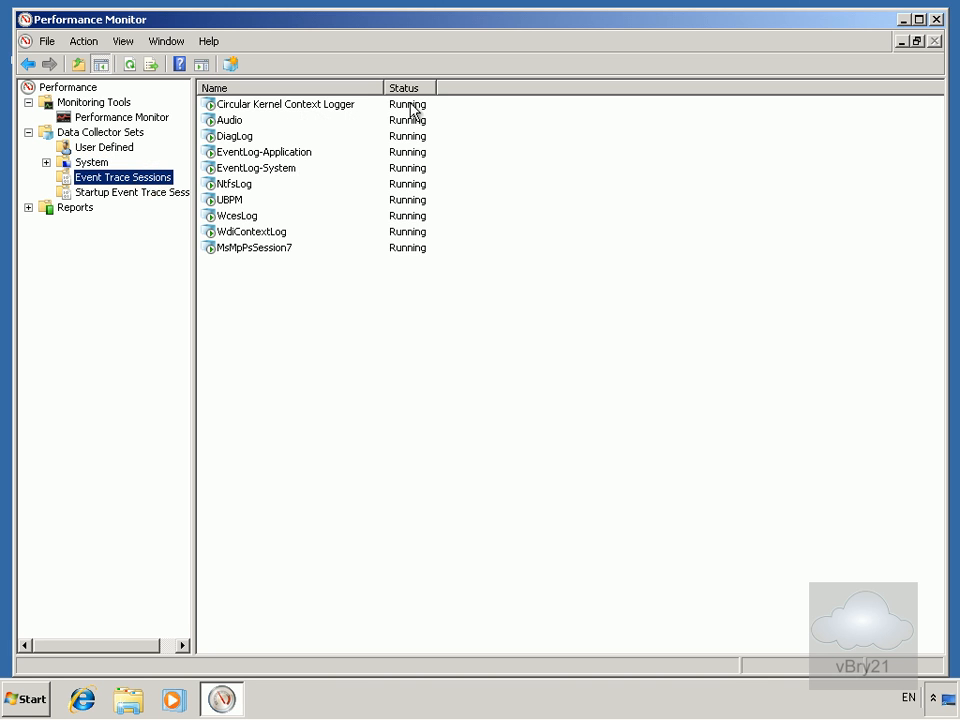
left_click(142, 194)
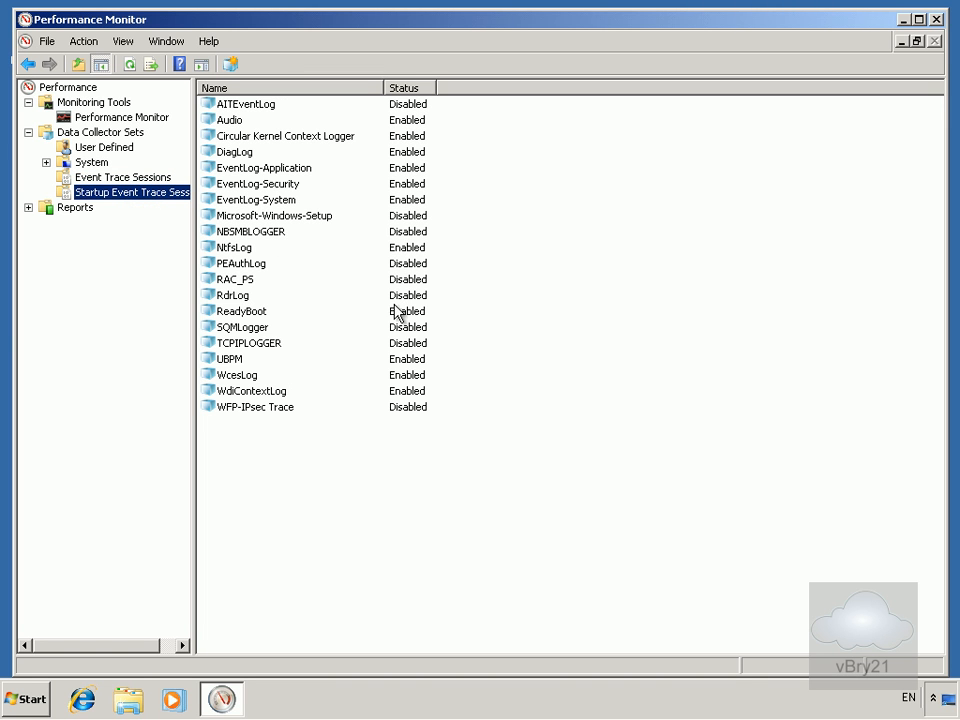
Step: Begin a new user-defined data collector set named "CPU and Disk Activity", created from a template
left_click(110, 150)
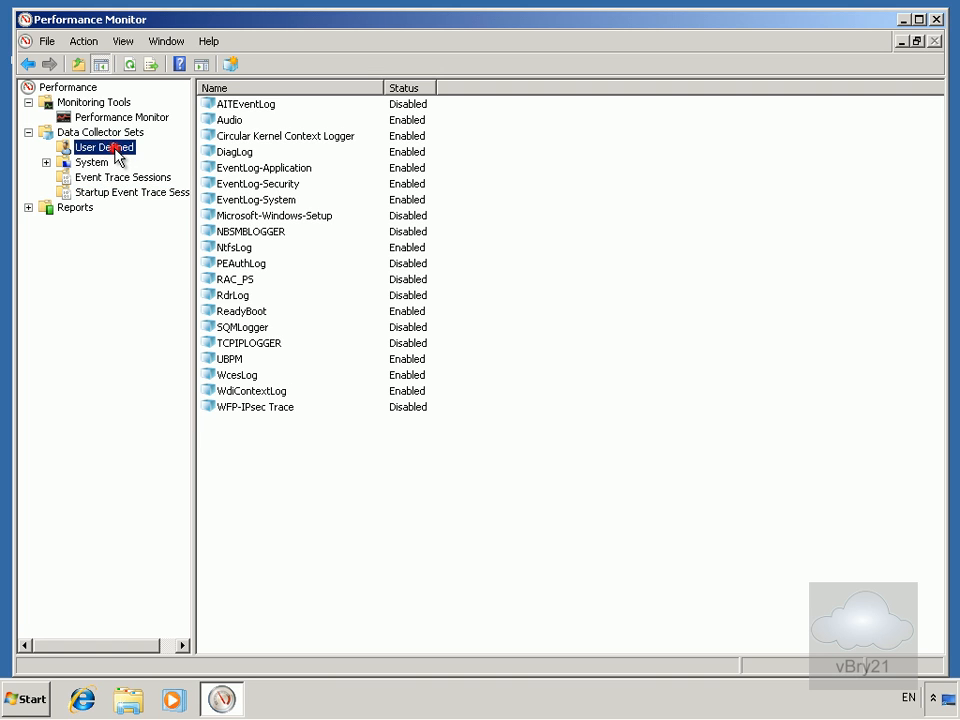
right_click(117, 157)
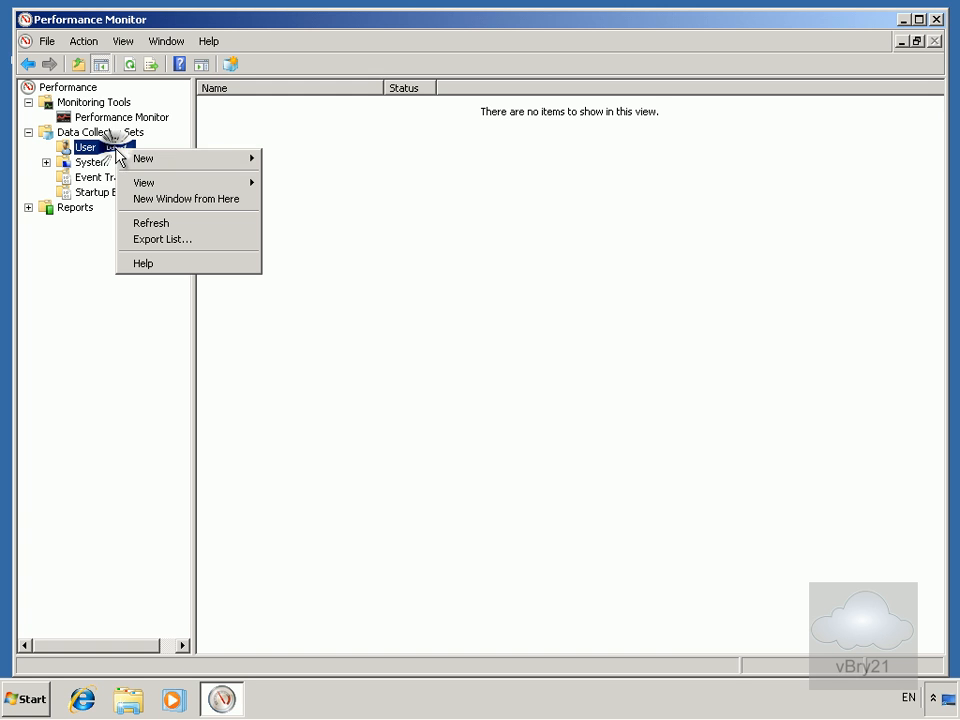
mouse_move(137, 159)
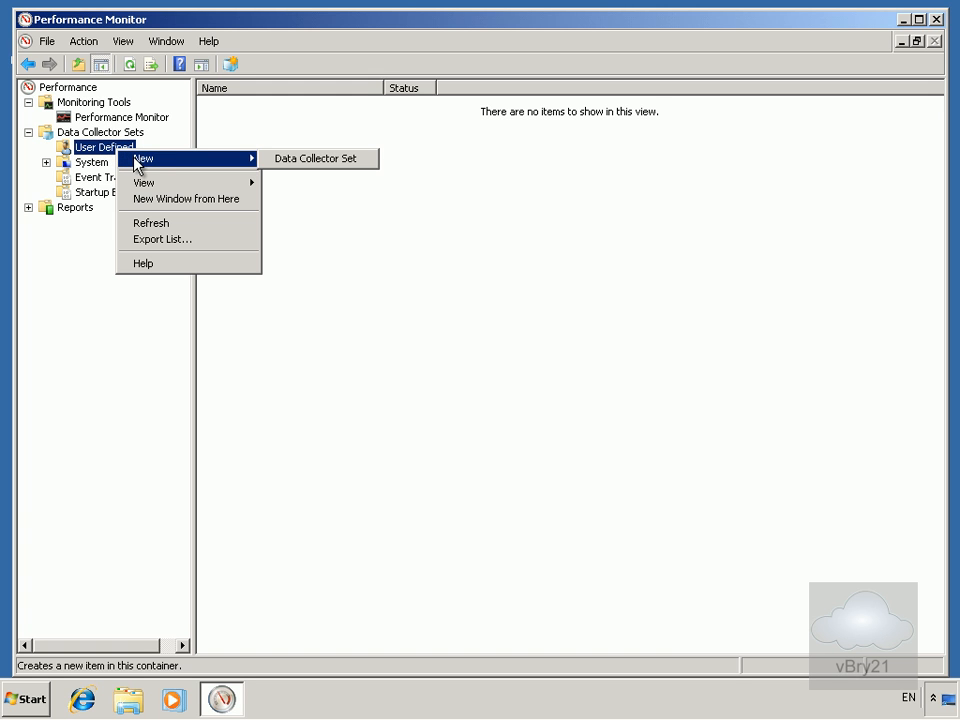
left_click(292, 160)
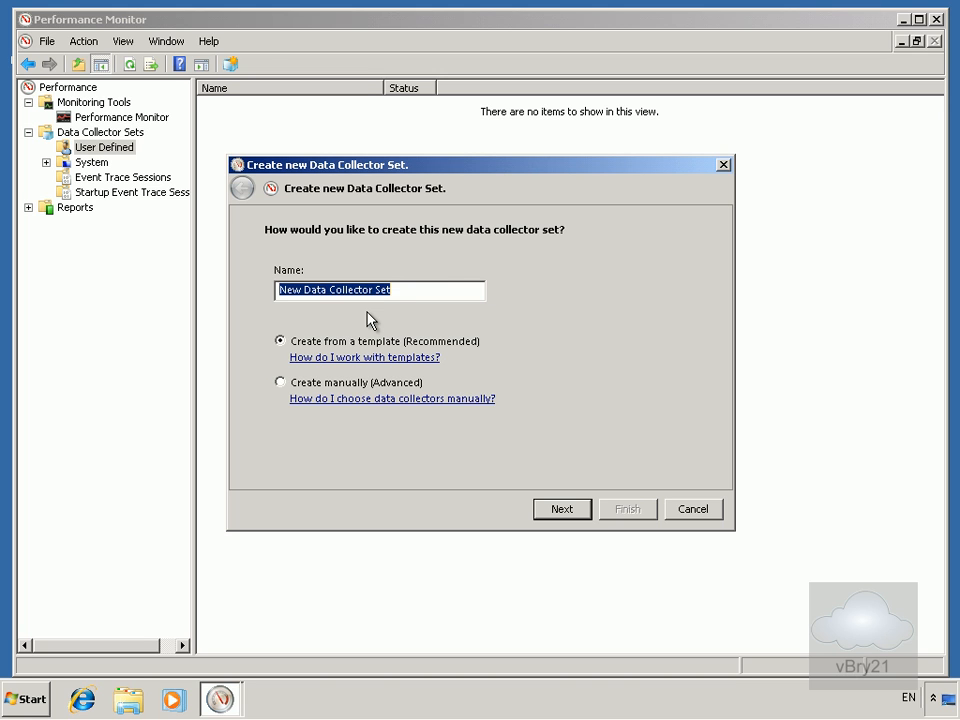
type("CPU")
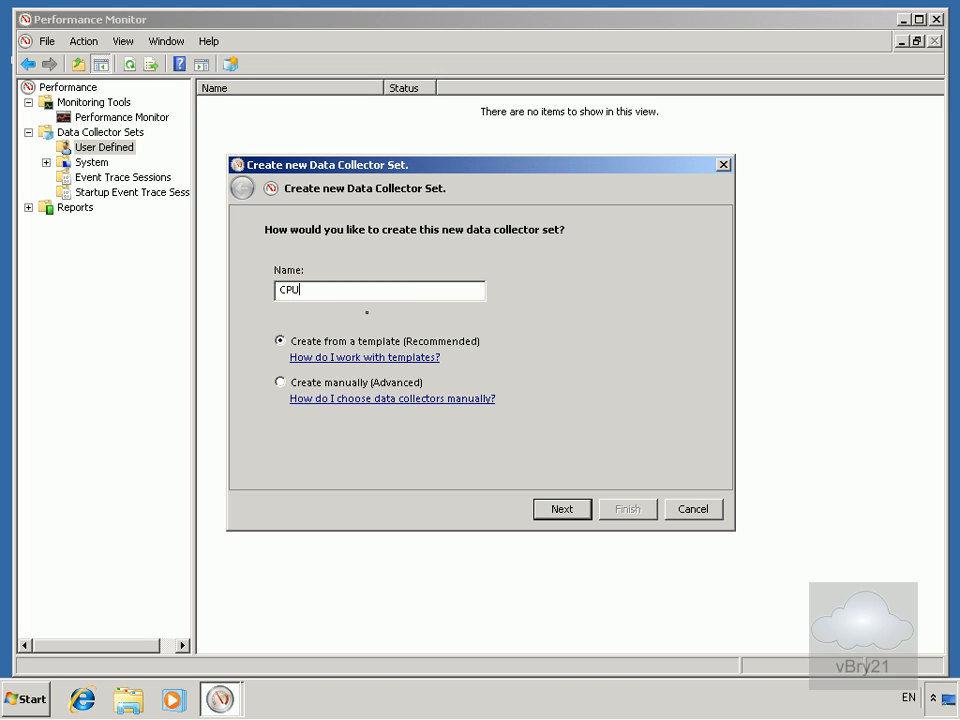
type(" and Disk Activity")
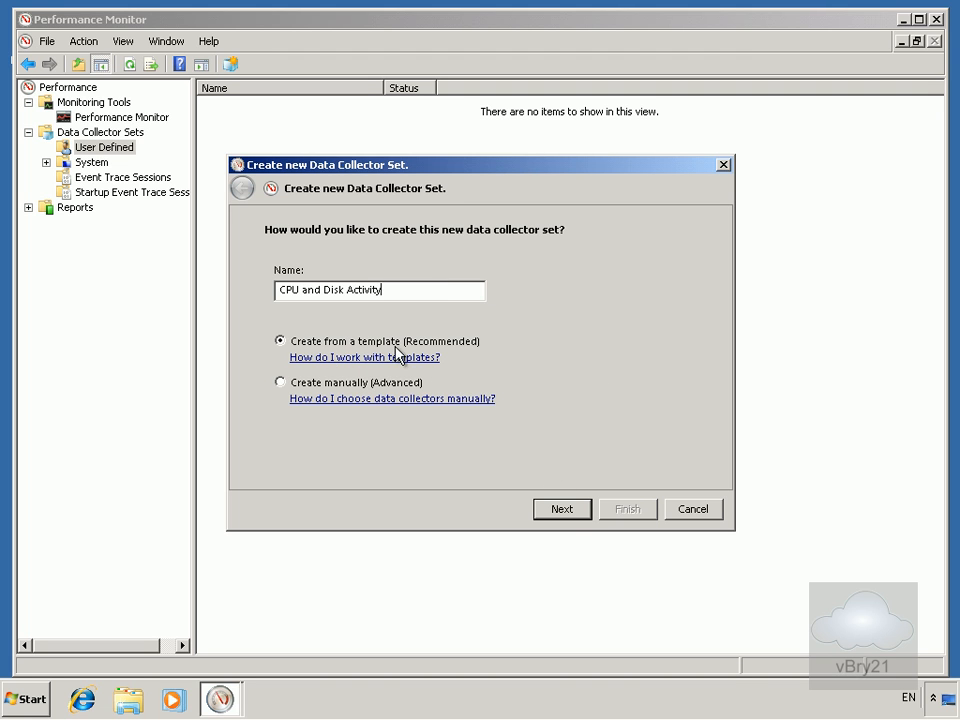
left_click(563, 511)
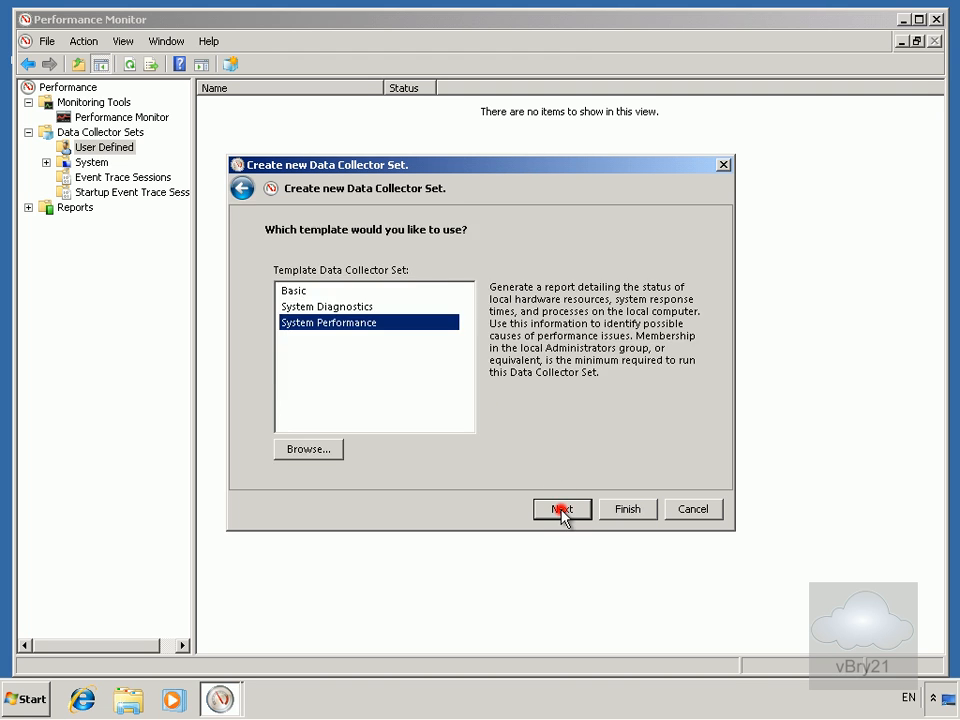
Step: Base the new set on the Basic template, keep the default root directory and finish creating it
left_click(311, 291)
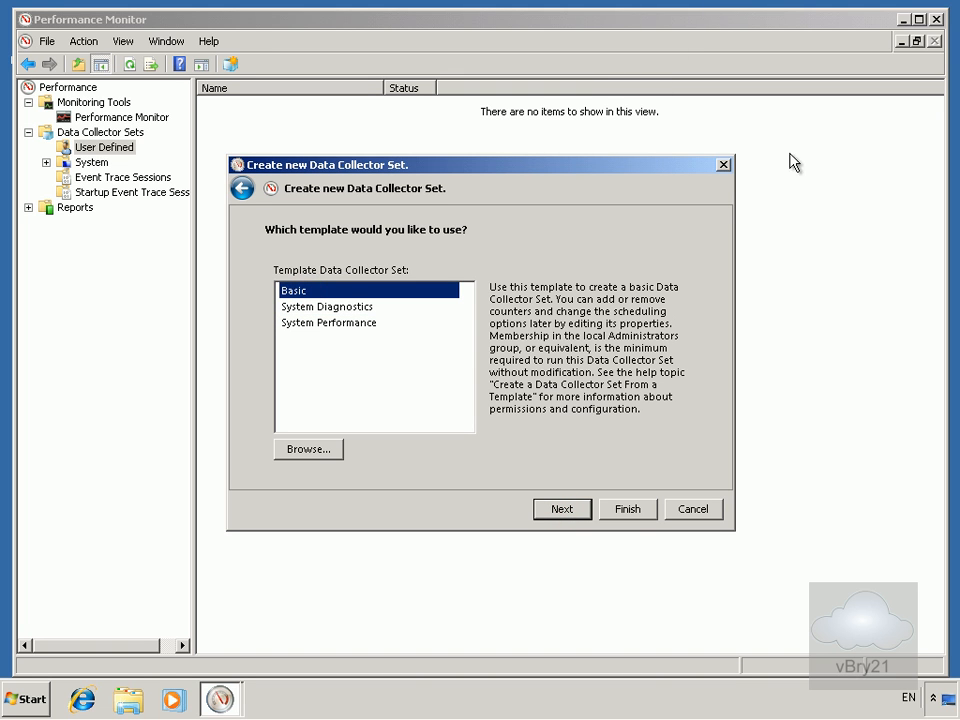
left_click(563, 510)
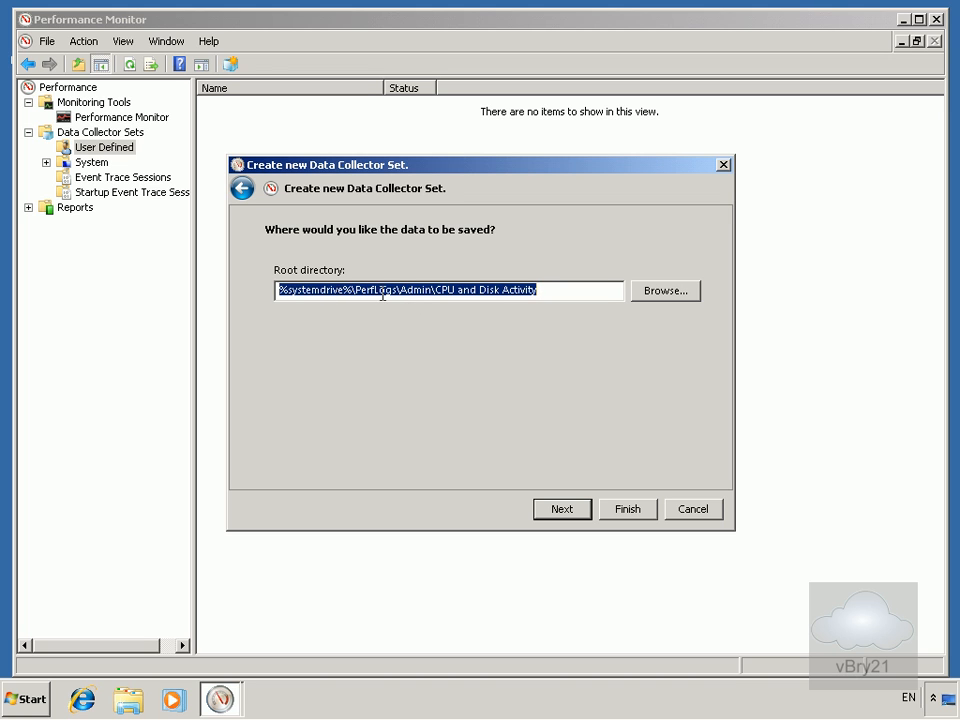
left_click(628, 511)
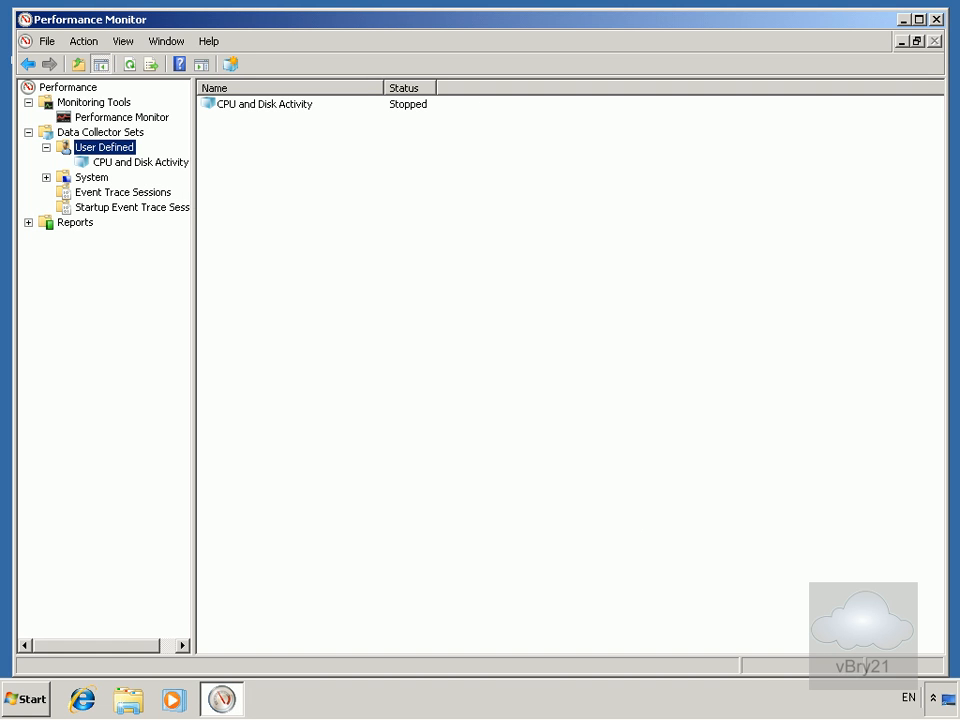
Step: Examine the CPU and Disk Activity set's properties: general, directory, security, schedule, stop condition and task settings, leaving them unmodified
right_click(303, 105)
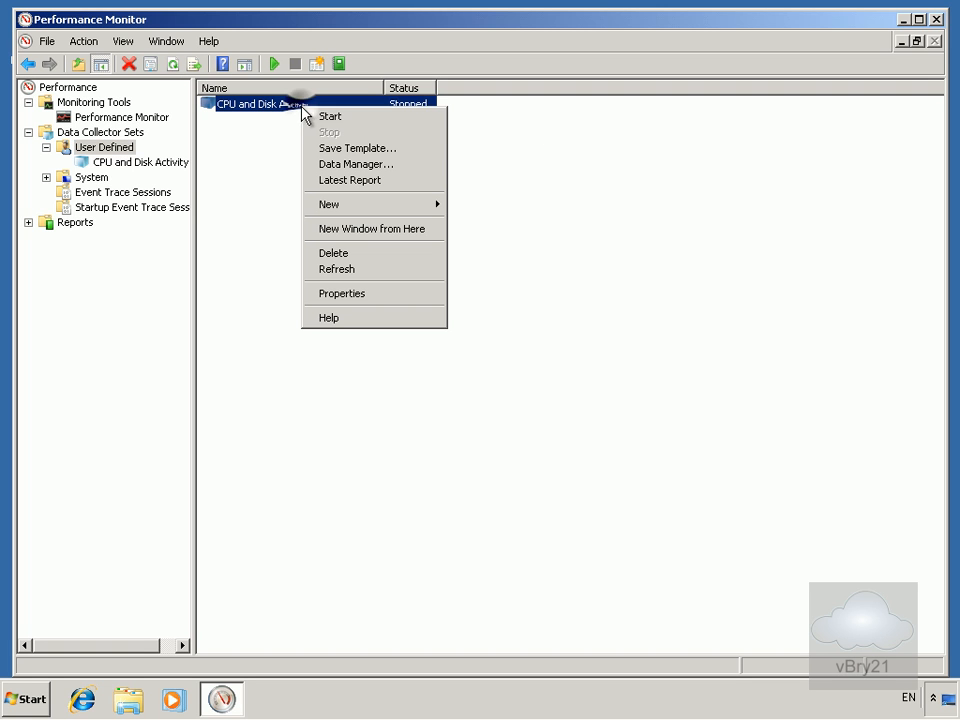
left_click(380, 293)
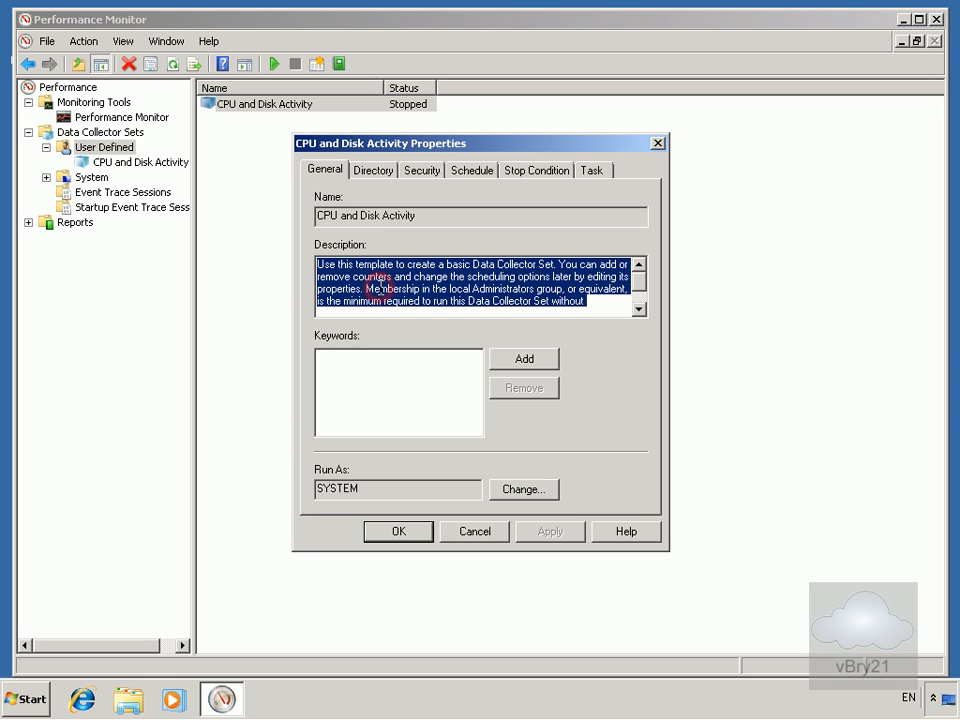
left_click(374, 172)
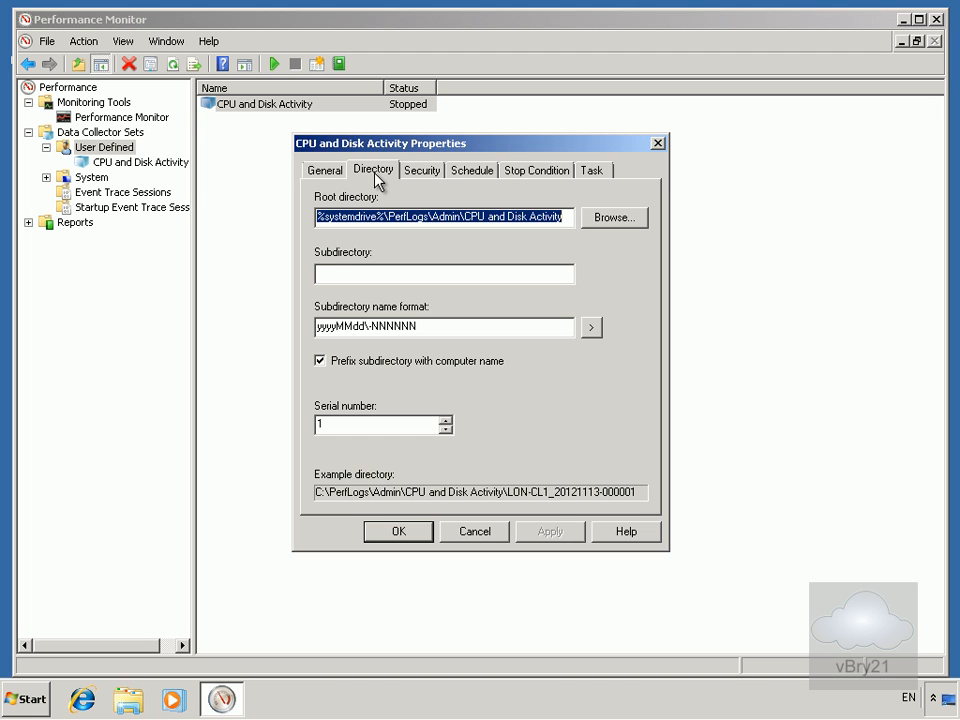
left_click(410, 171)
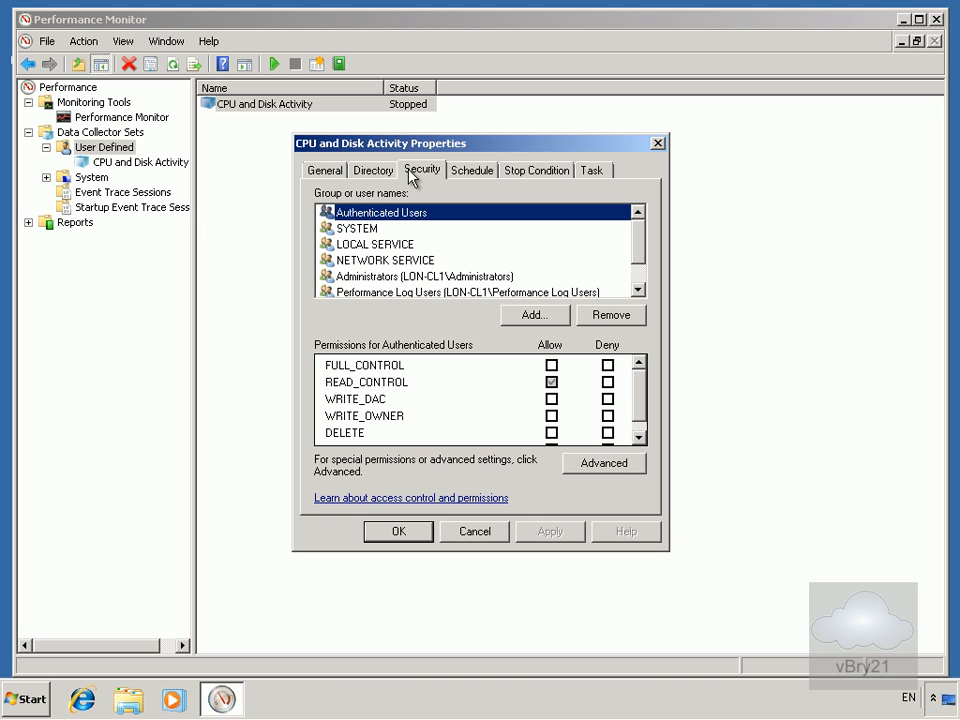
left_click(459, 172)
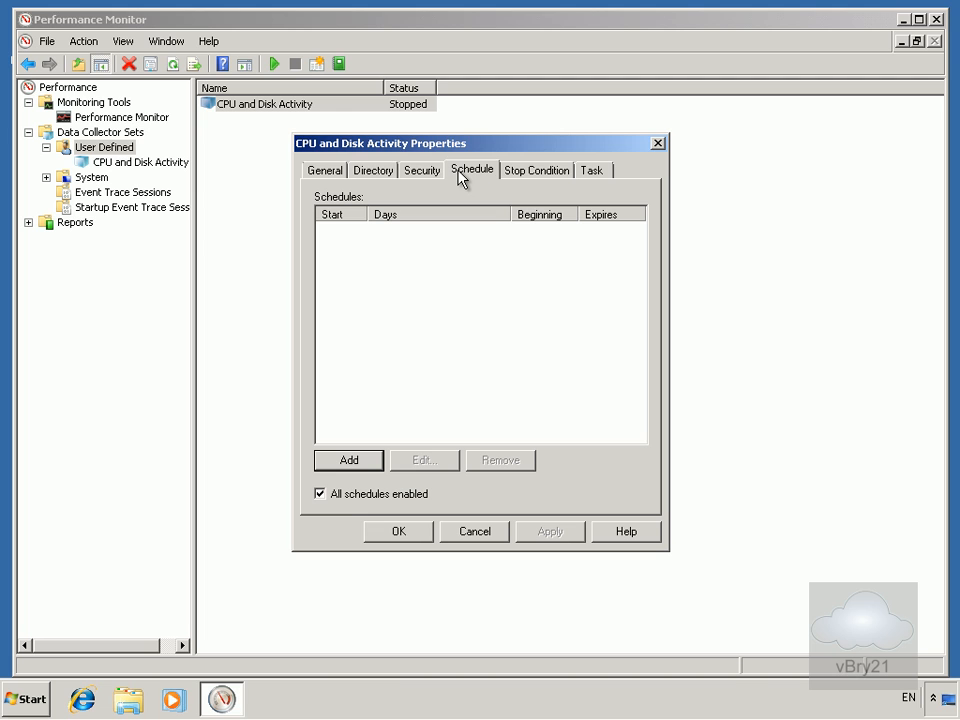
left_click(514, 172)
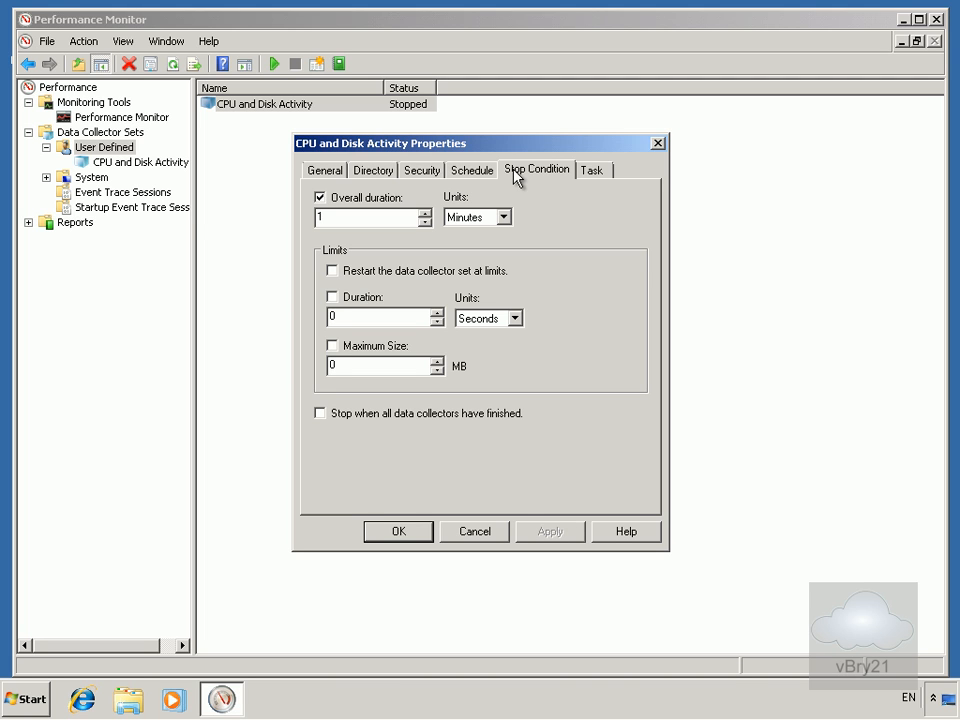
left_click(591, 171)
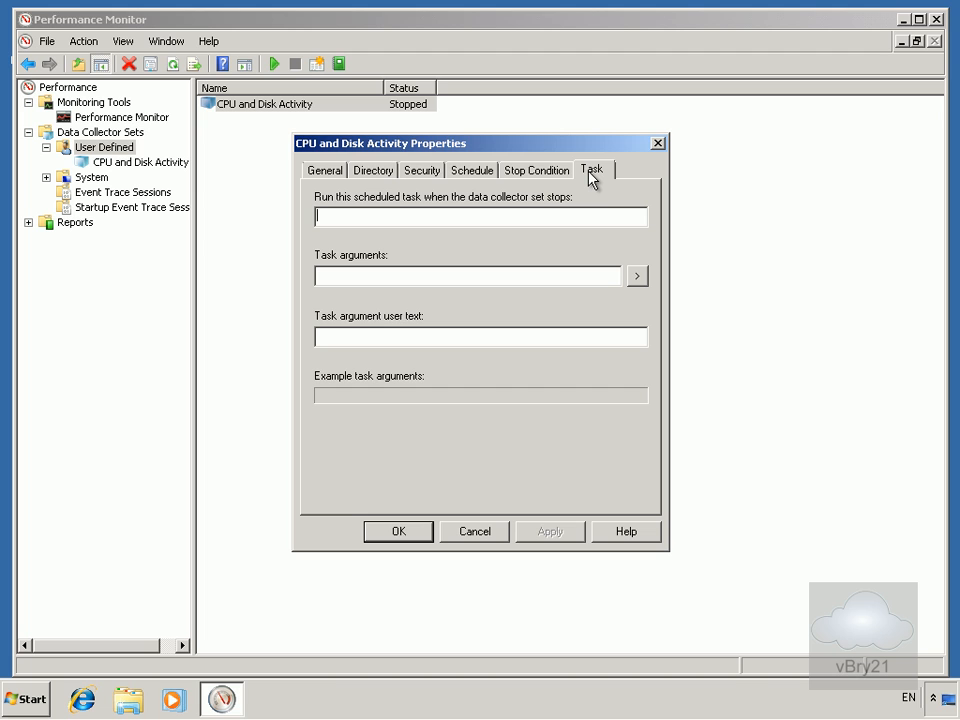
left_click(470, 532)
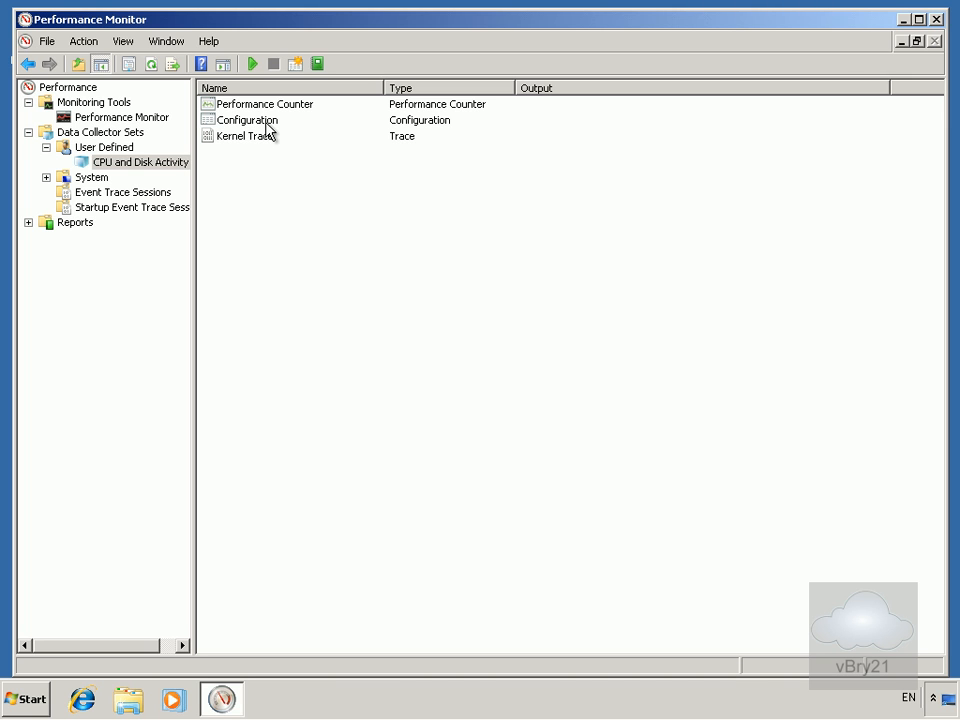
Step: Add all PhysicalDisk counters for the _Total instance to the set's Performance Counter collector and save its properties
double_click(259, 105)
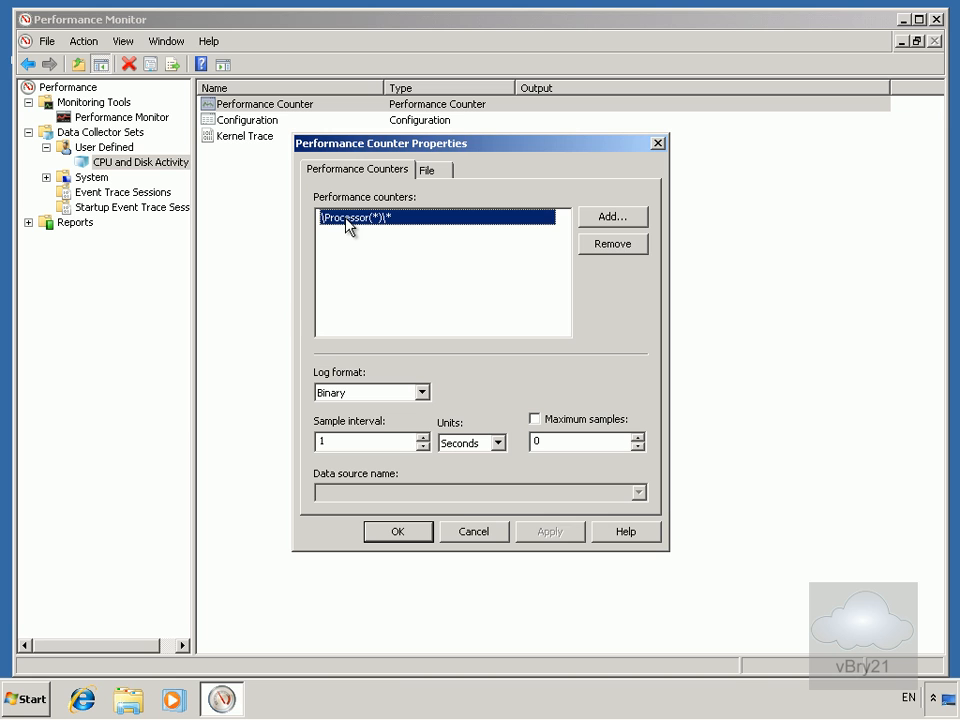
left_click(621, 221)
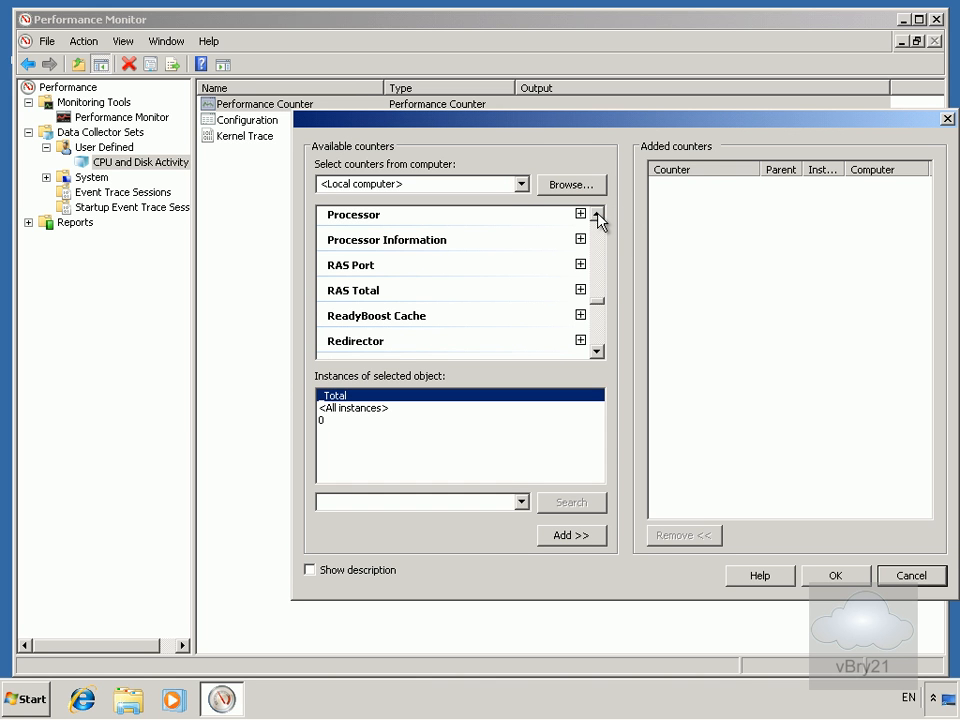
left_click(597, 214)
left_click(597, 214)
left_click(597, 214)
left_click(597, 214)
left_click(597, 214)
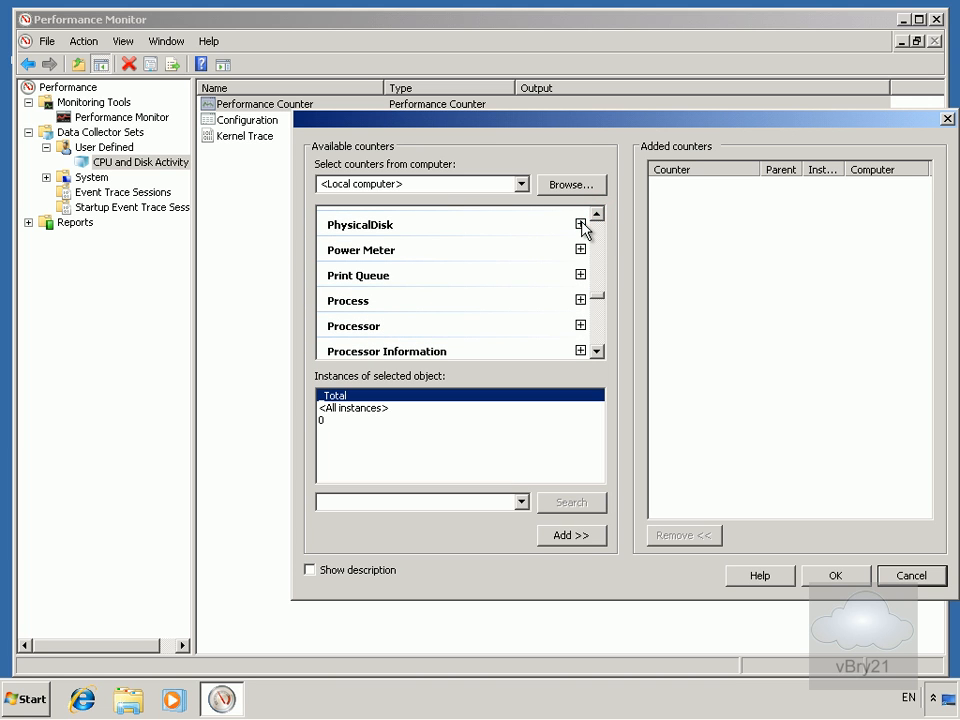
left_click(542, 224)
left_click(393, 224)
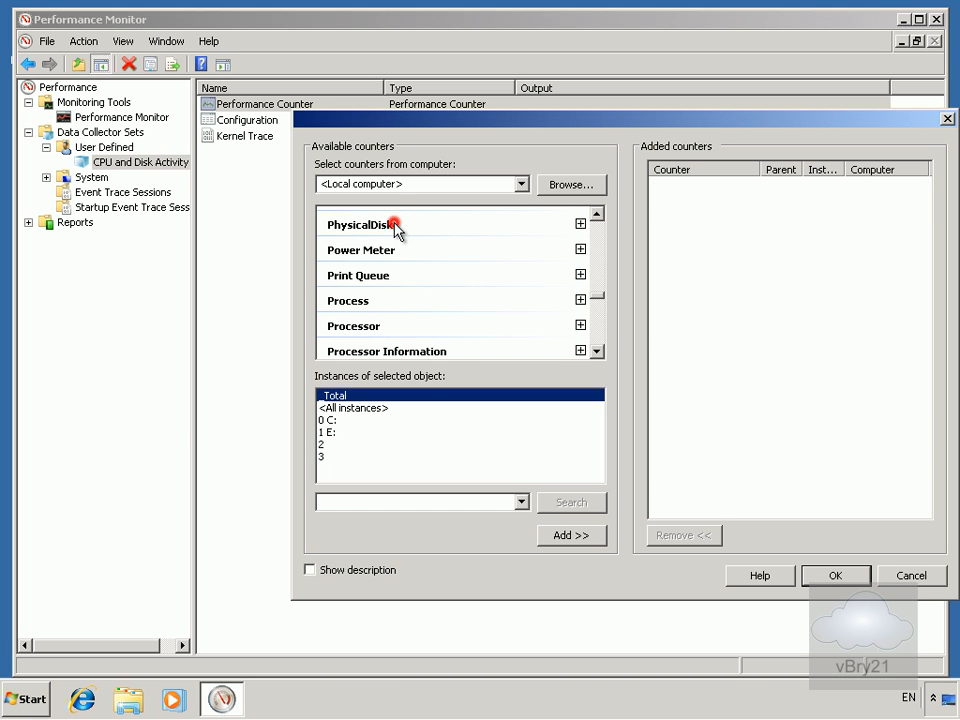
left_click(580, 224)
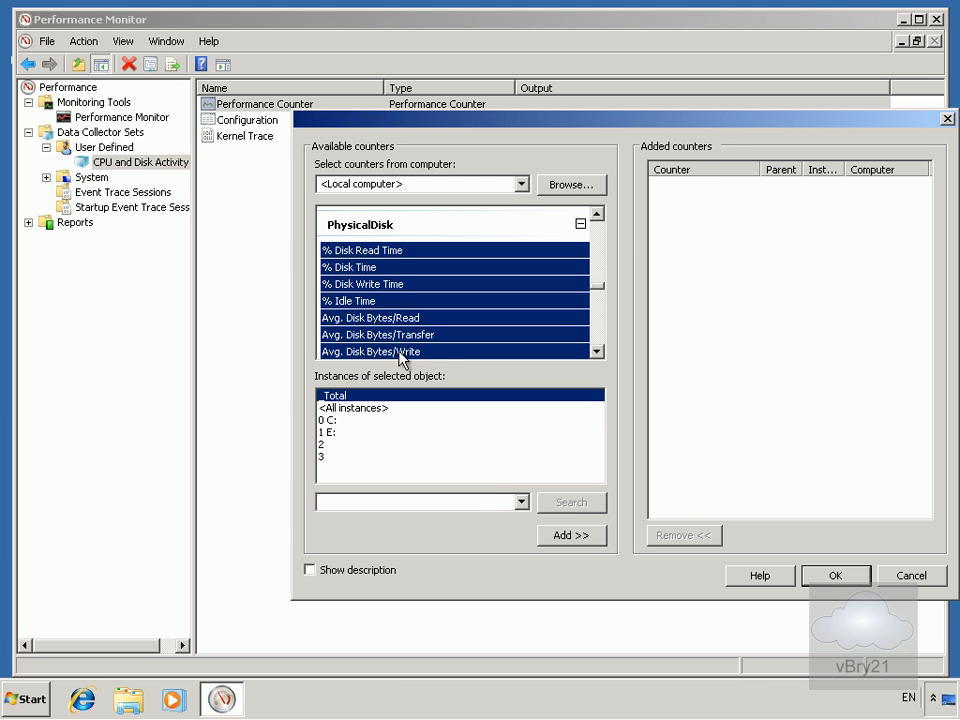
left_click(576, 536)
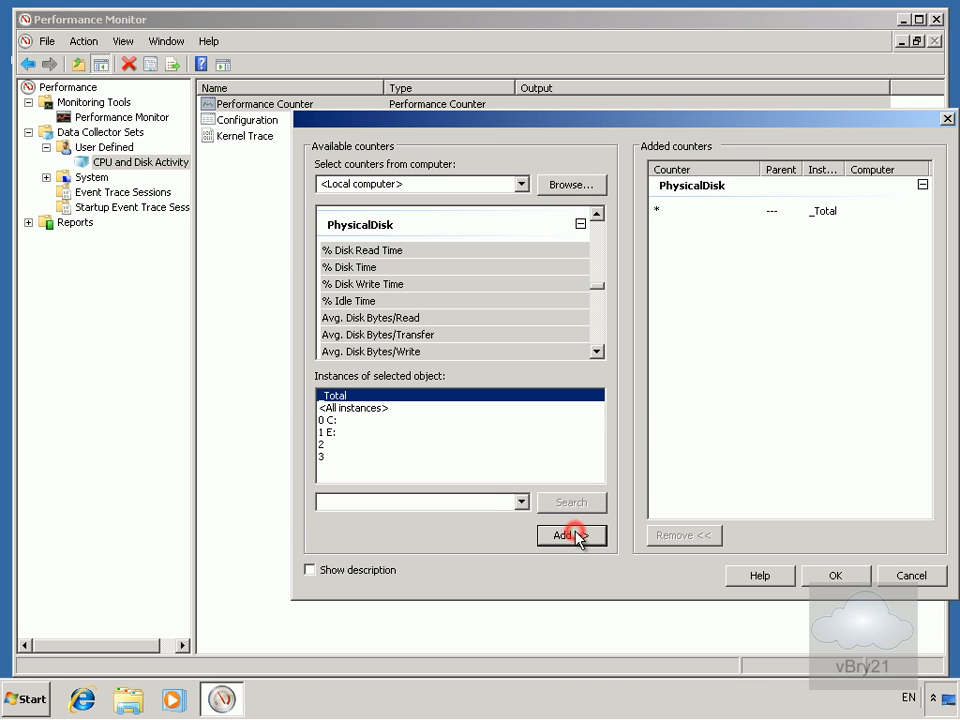
left_click(820, 578)
left_click(398, 531)
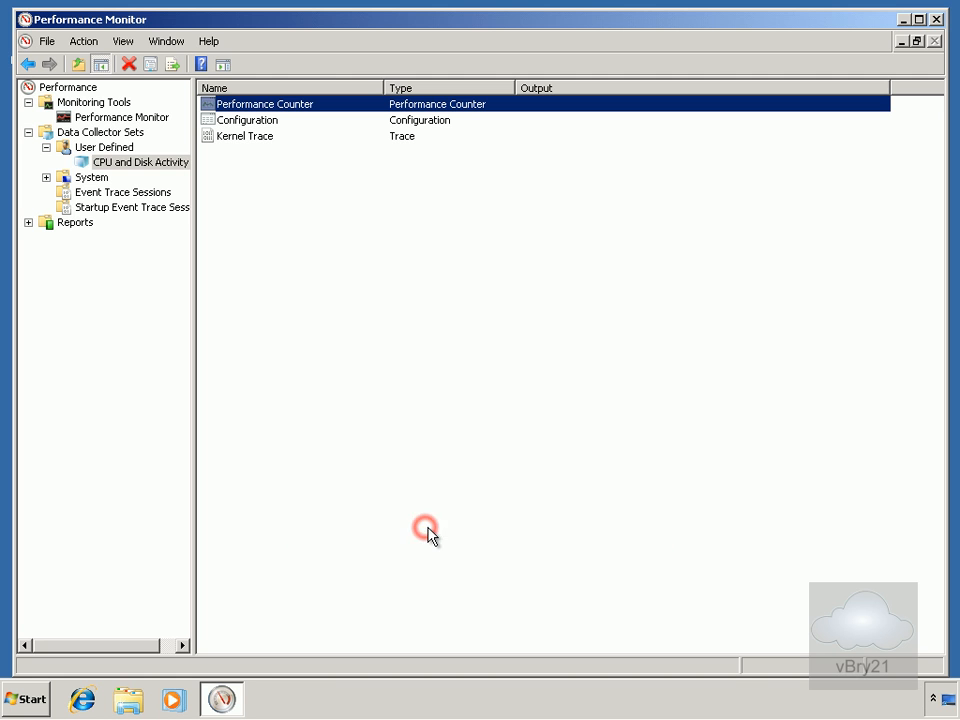
Step: Start the CPU and Disk Activity data collector set, let it collect data briefly, and stop it
right_click(155, 170)
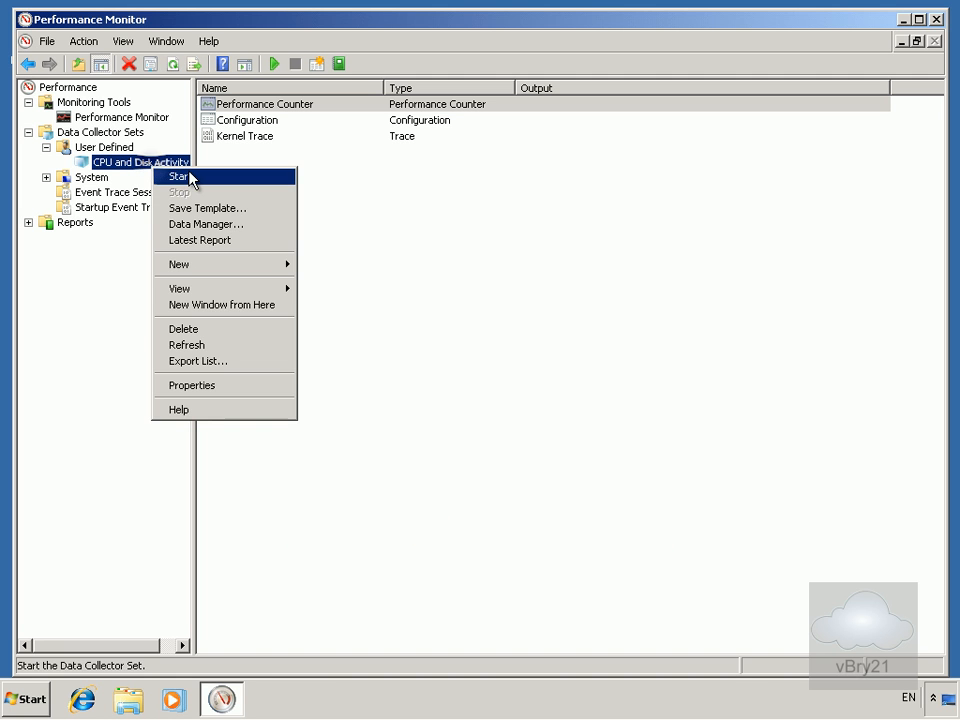
left_click(184, 177)
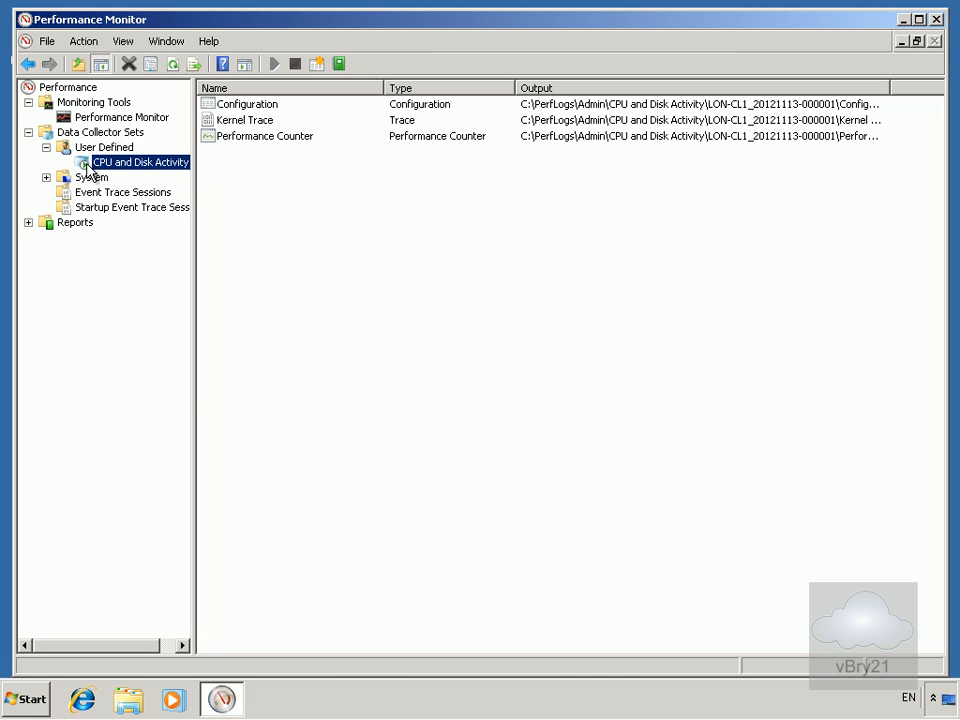
right_click(117, 166)
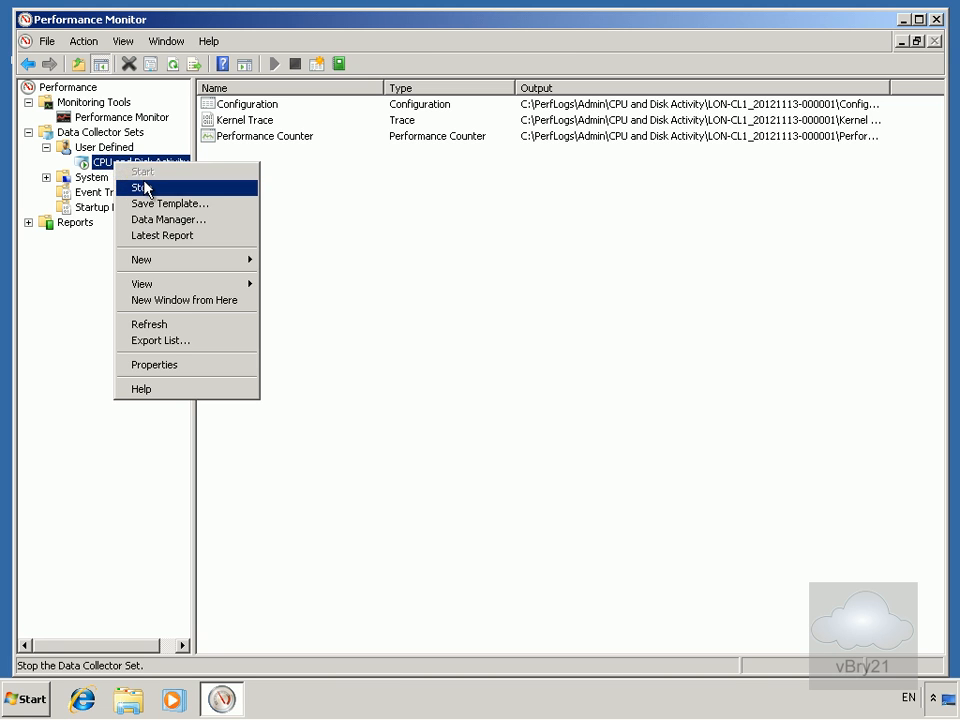
left_click(145, 188)
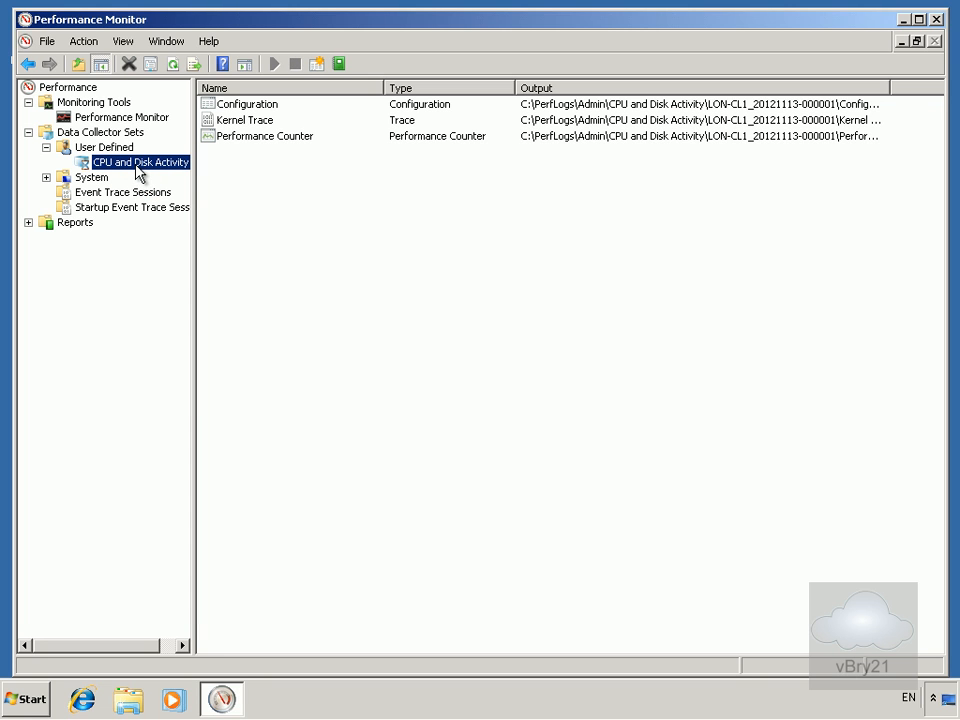
Step: Open the latest report of the CPU and Disk Activity data collector set
right_click(134, 164)
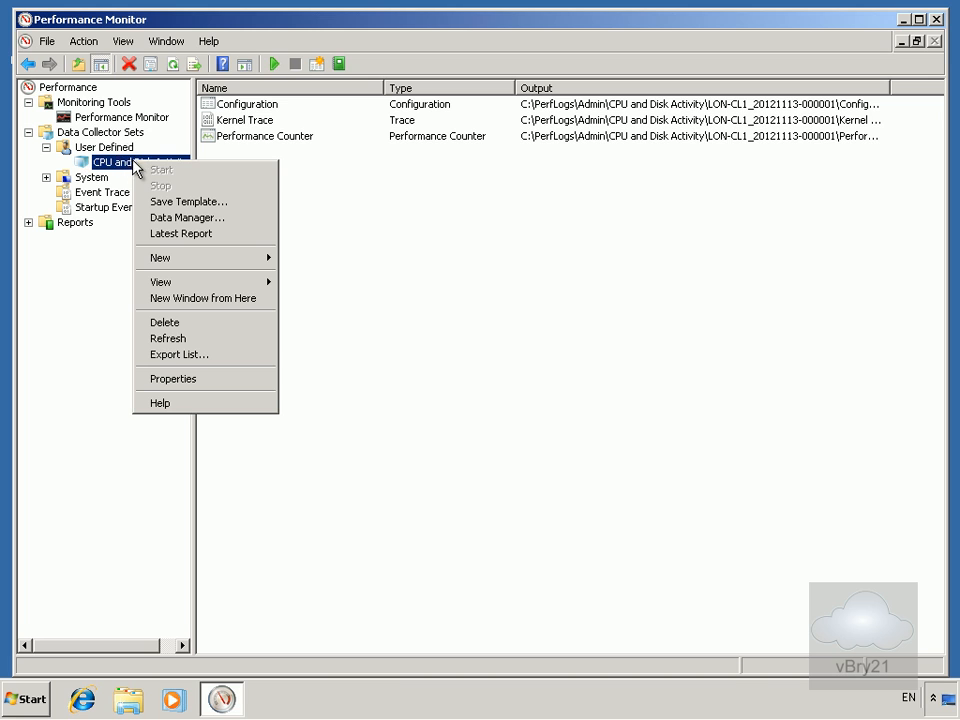
right_click(112, 164)
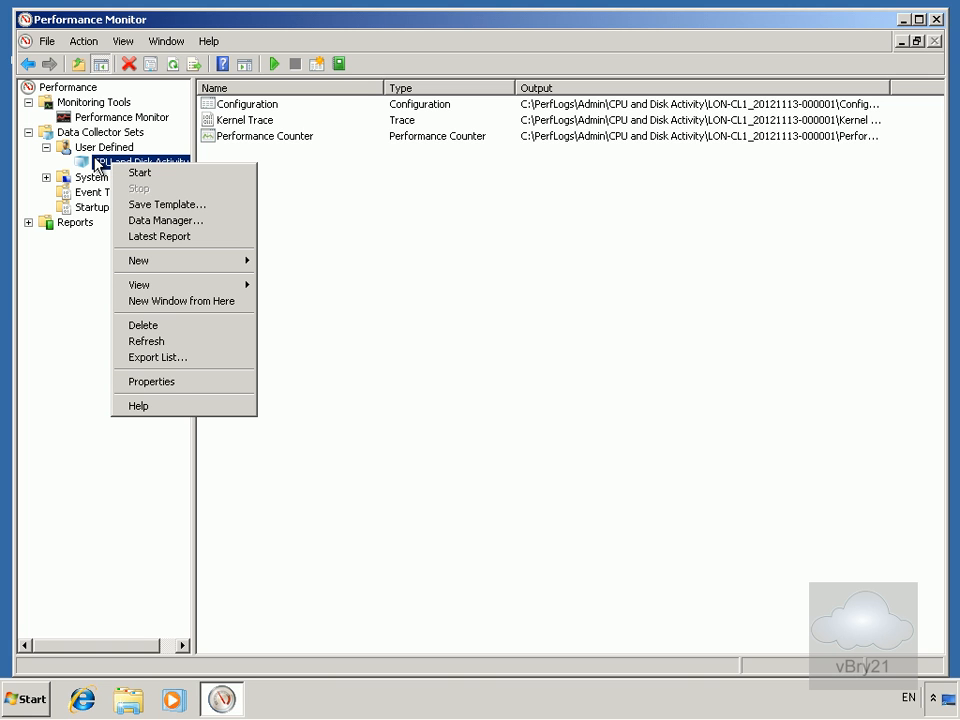
left_click(152, 236)
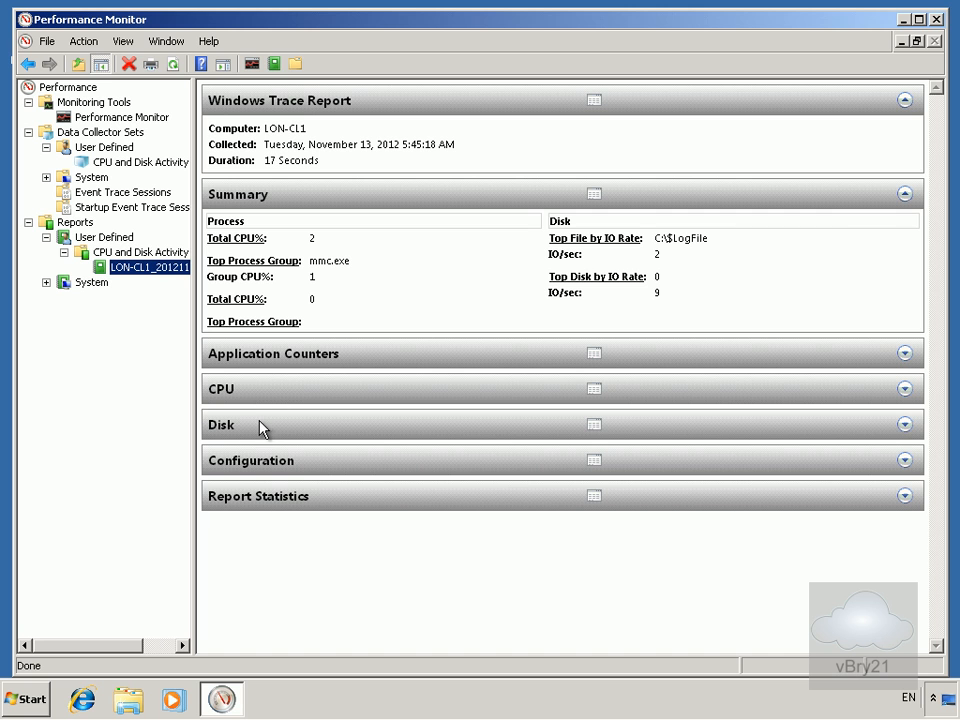
Step: Examine the report's Application Counters for Processor and PhysicalDisk, and the Process statistics in its CPU section
left_click(904, 353)
scroll(728, 490, "down", 6)
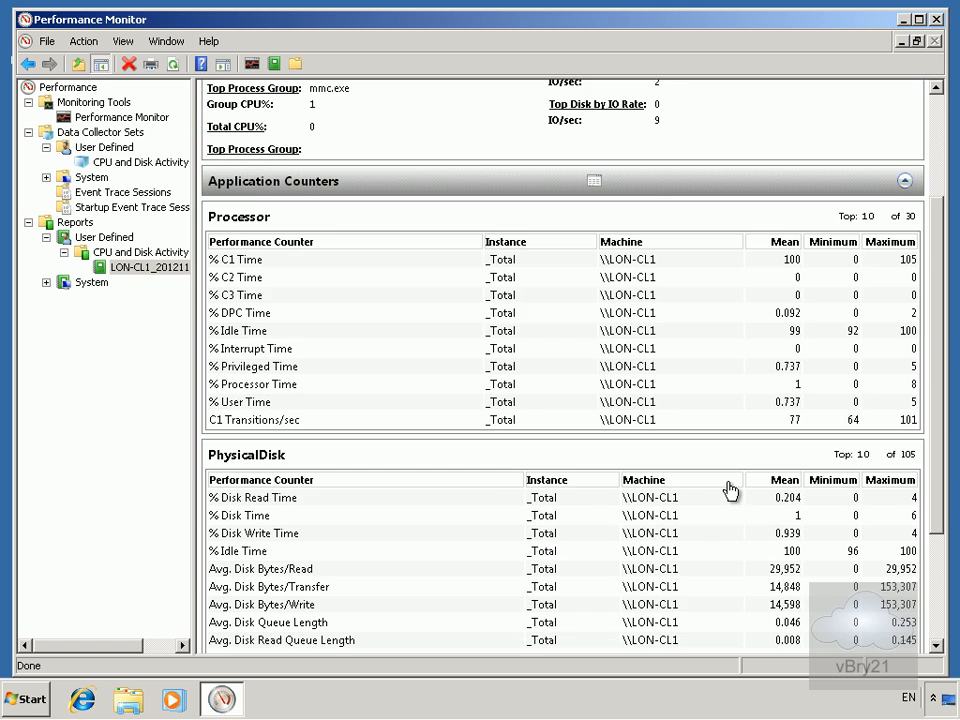
left_click(903, 519)
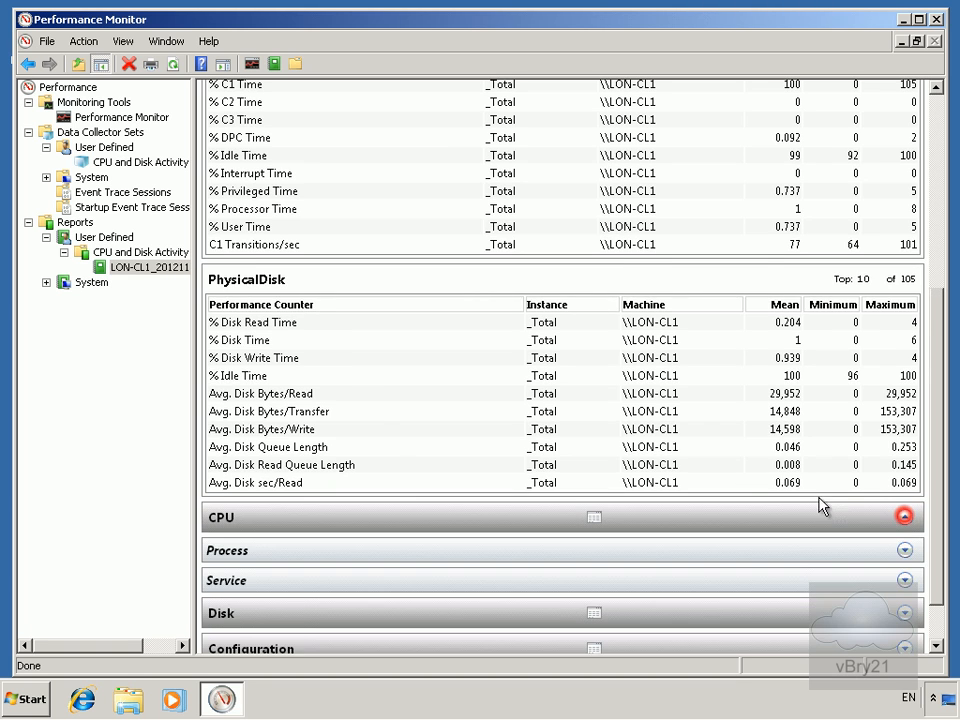
scroll(797, 497, "down", 1)
left_click(901, 492)
scroll(815, 507, "down", 3)
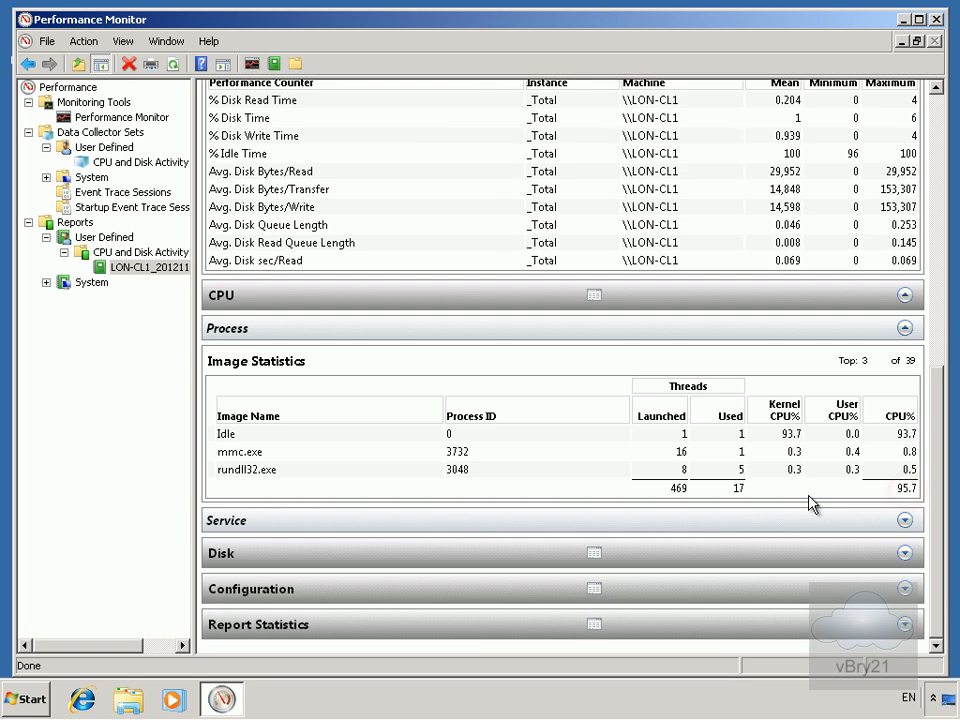